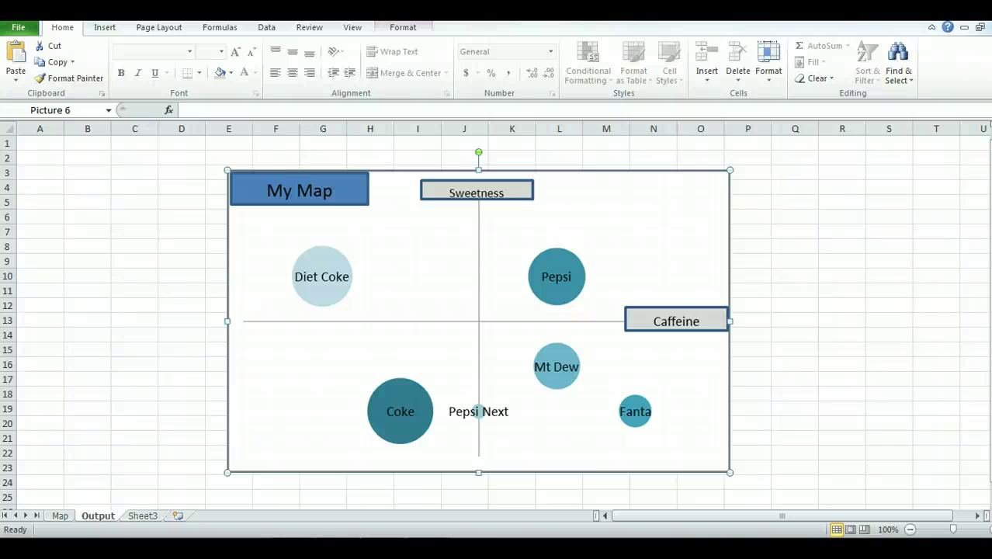
Switch to the Map sheet holding the six-brand Sweetness, Caffeine and Market Share table
click(60, 515)
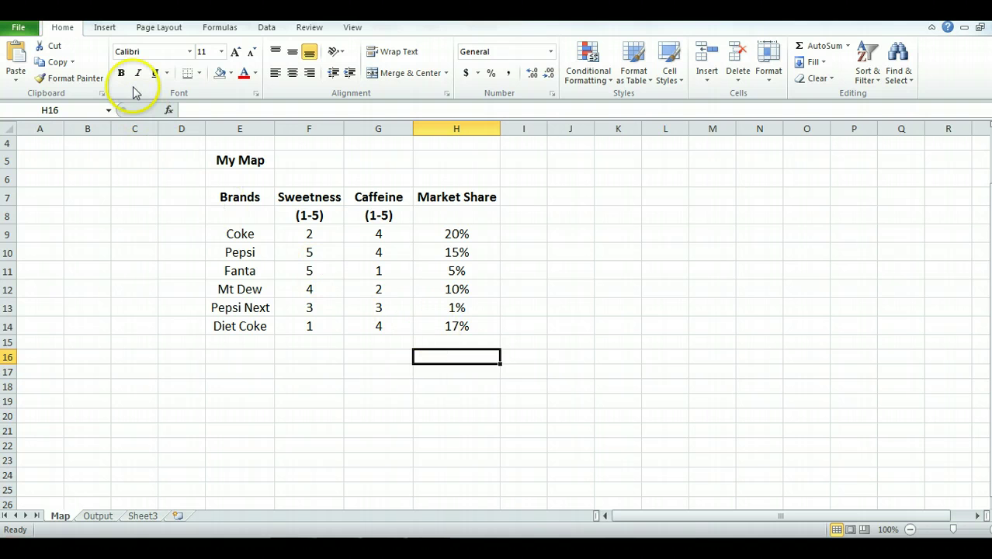
Insert an empty bubble chart right of the brand table and open its Select Data Source dialog
click(106, 29)
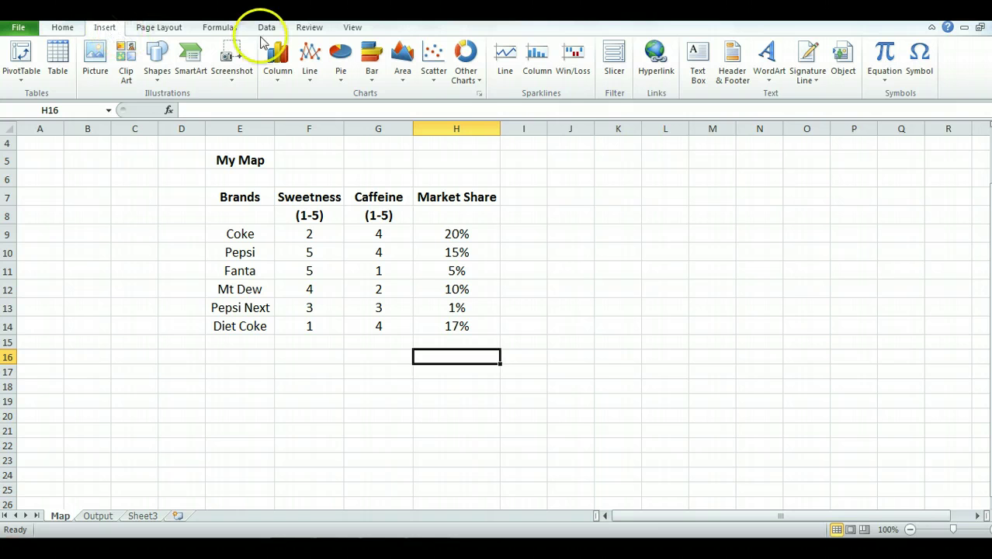
click(464, 48)
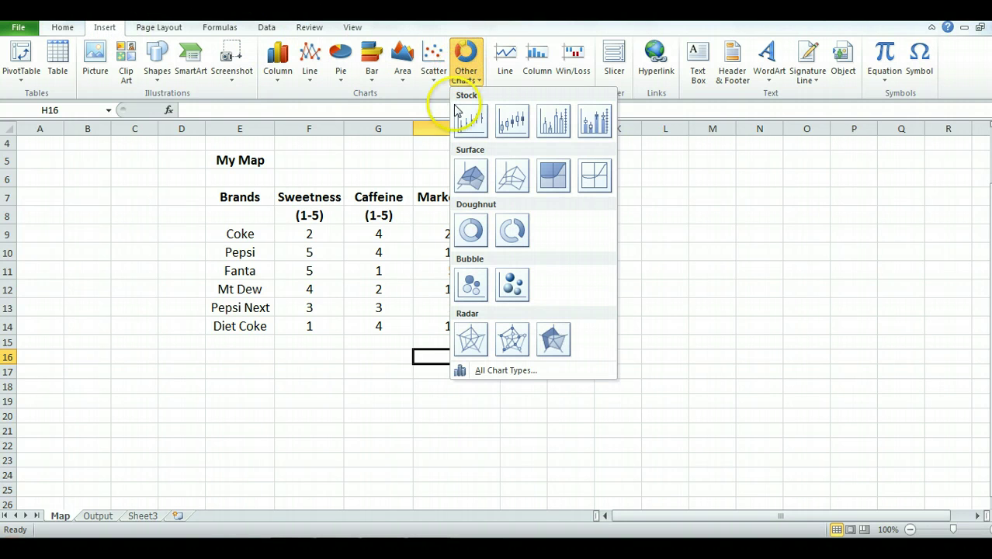
click(471, 287)
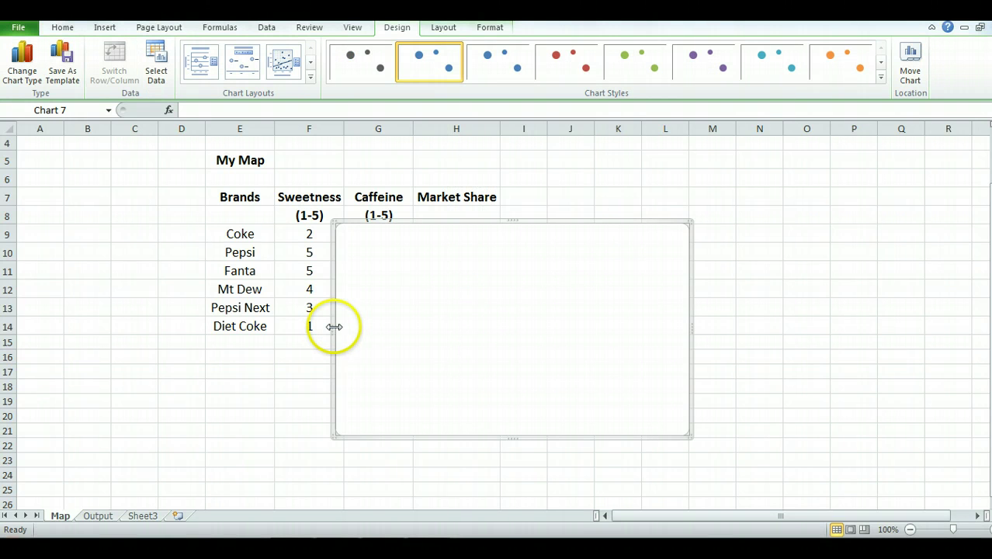
drag(333, 316, 508, 283)
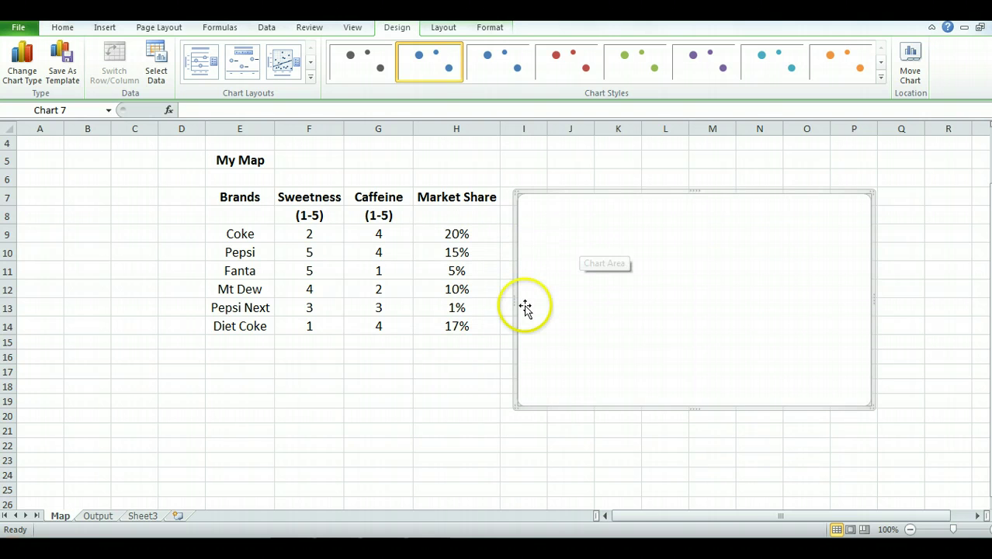
click(156, 51)
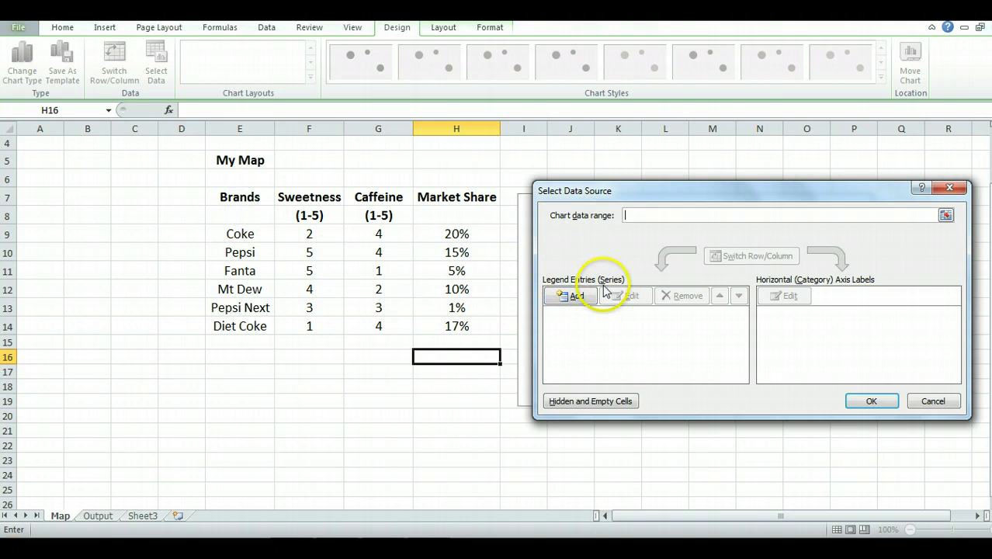
Add a new data series named from cell E9 (Coke)
click(579, 295)
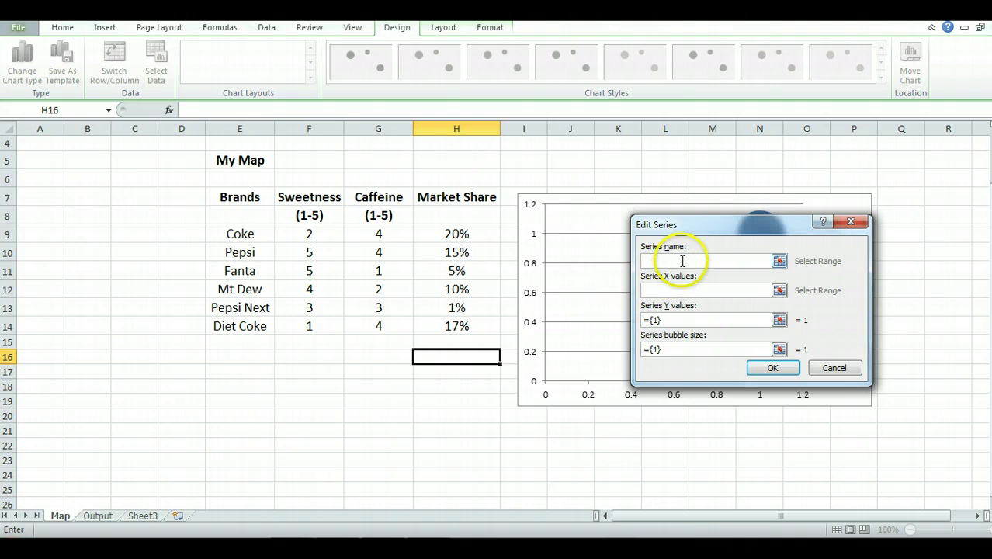
click(779, 261)
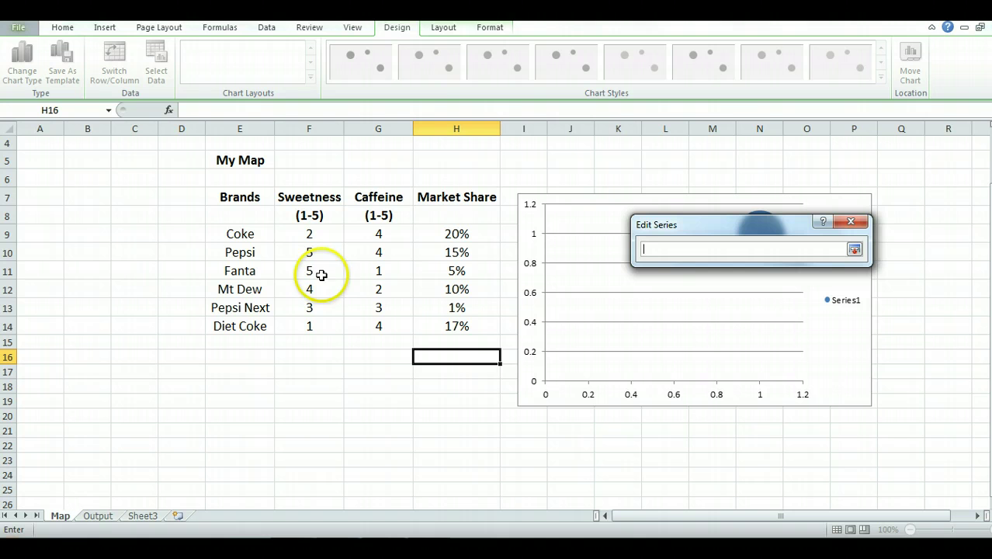
click(854, 249)
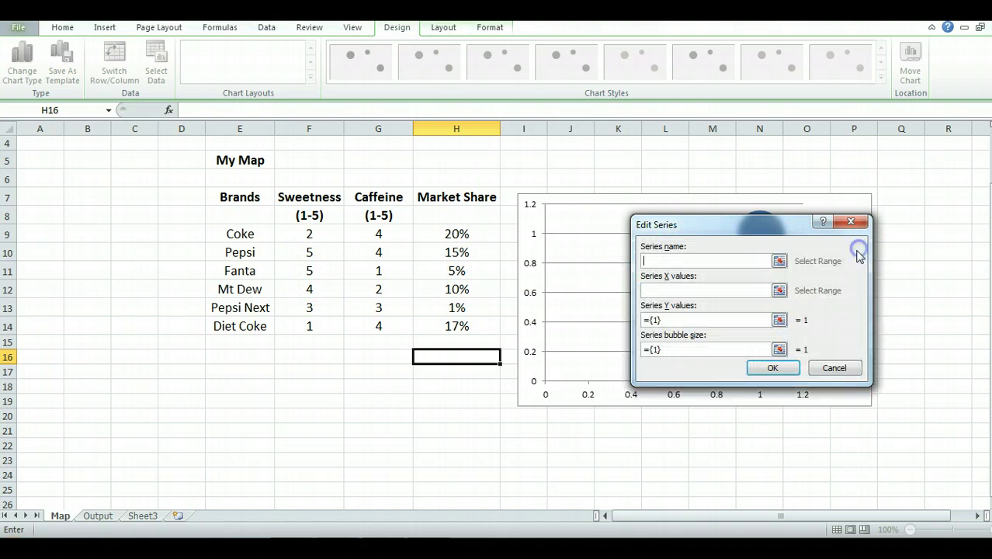
click(780, 289)
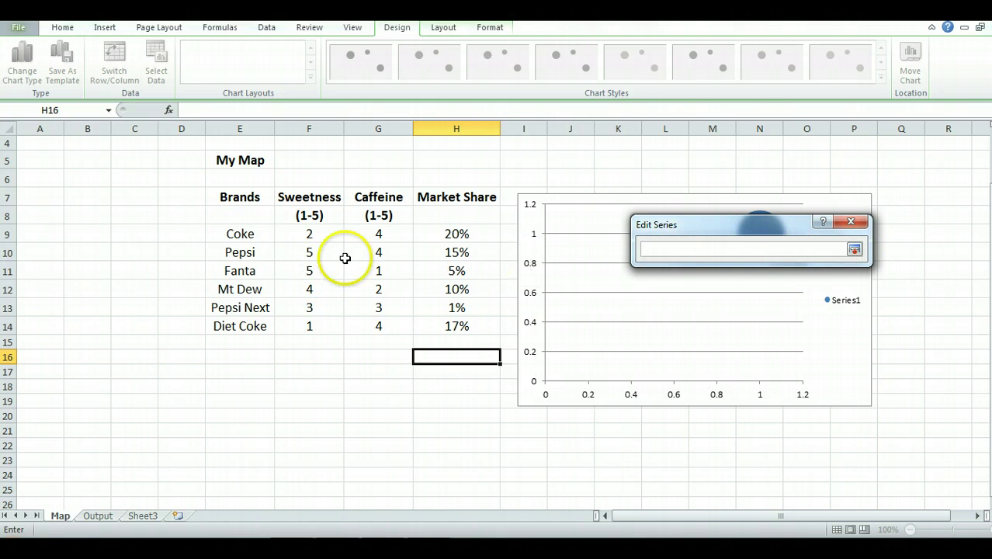
click(247, 234)
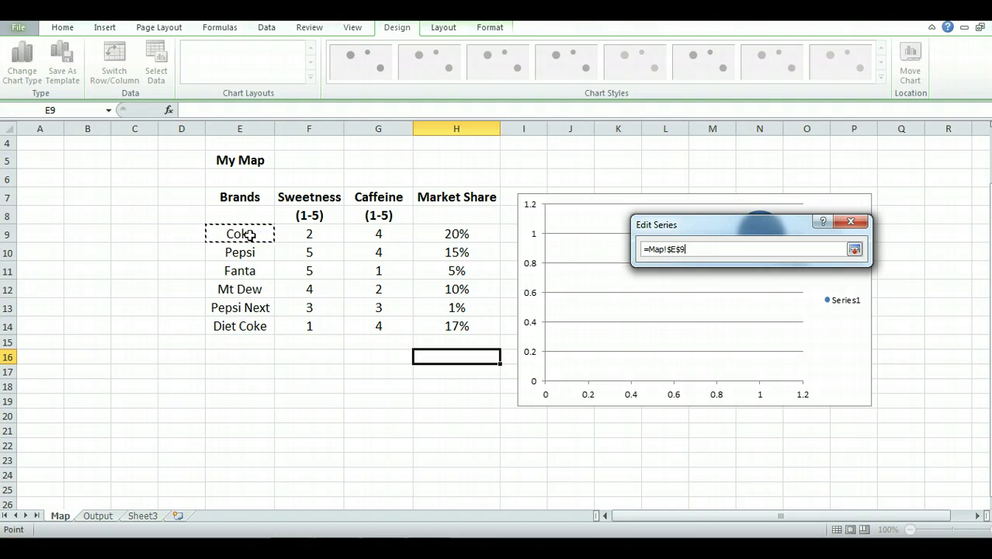
click(853, 250)
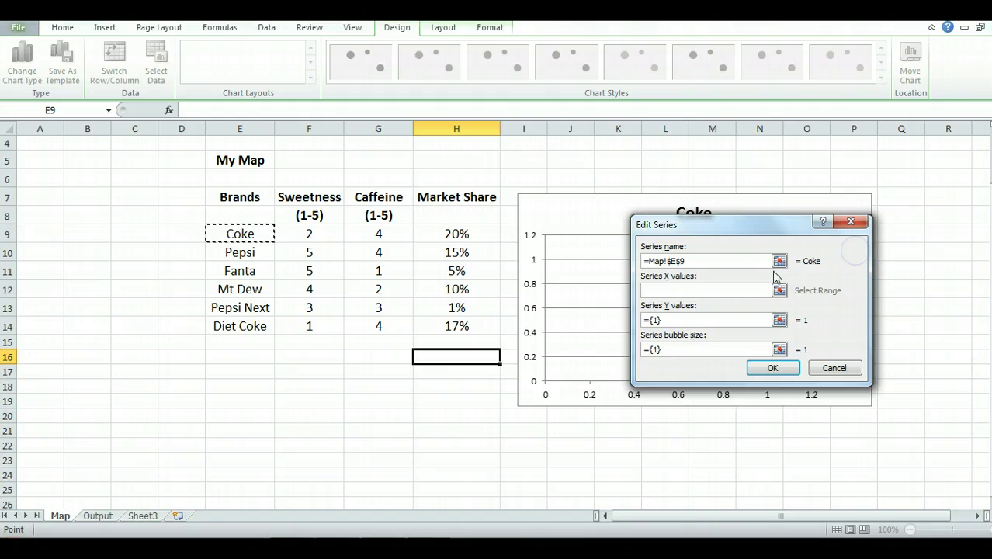
click(654, 277)
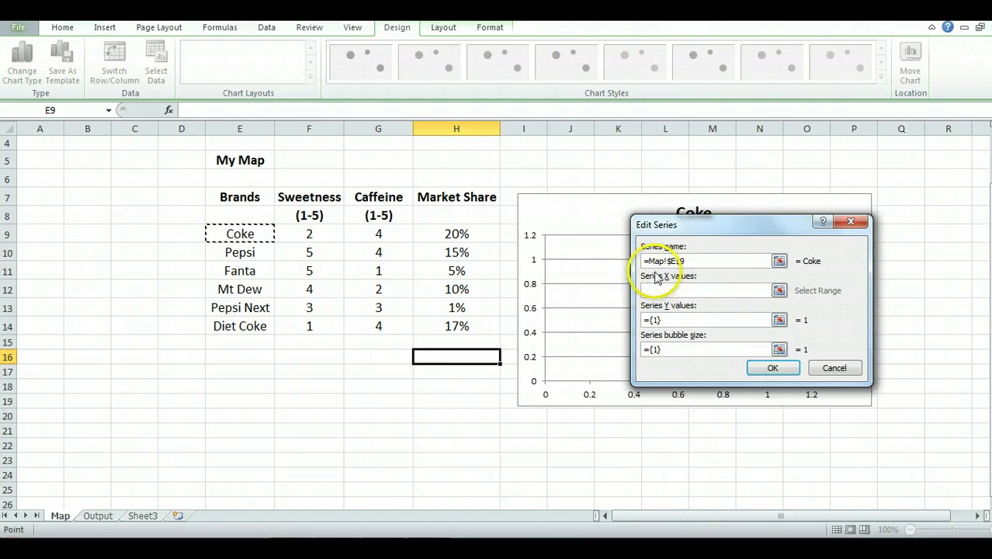
Set the Coke series X values to F9, Y values to G9 and bubble size to H9, then confirm
click(779, 292)
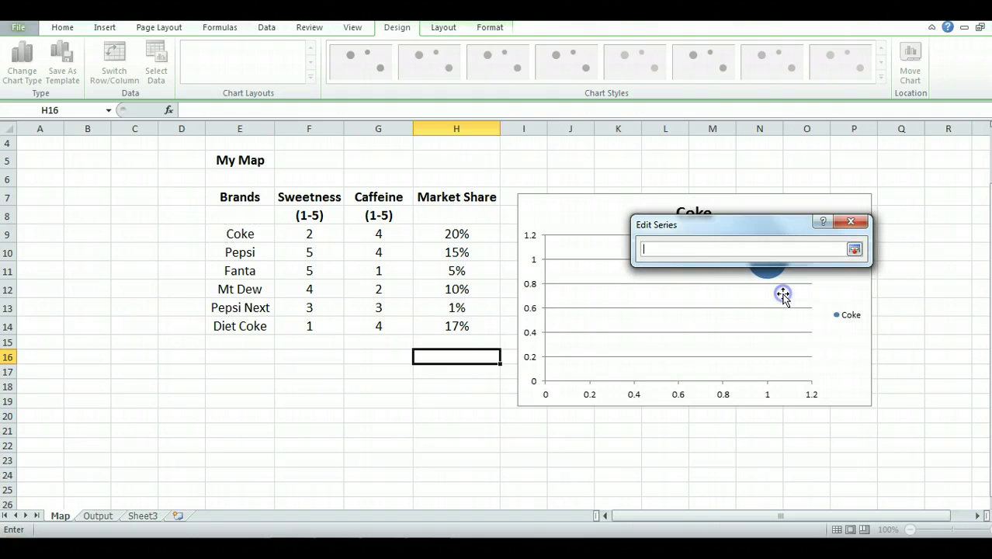
click(303, 237)
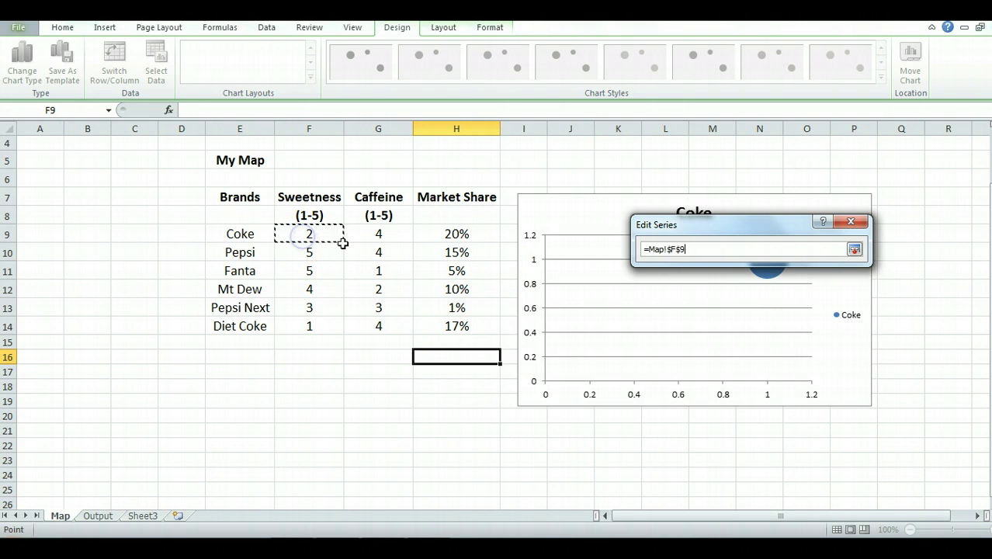
click(854, 249)
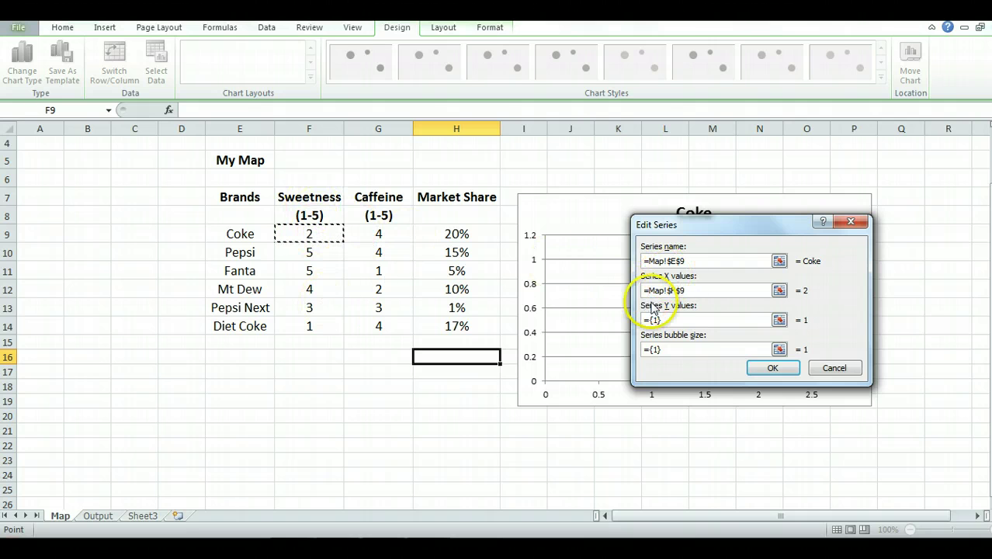
click(779, 320)
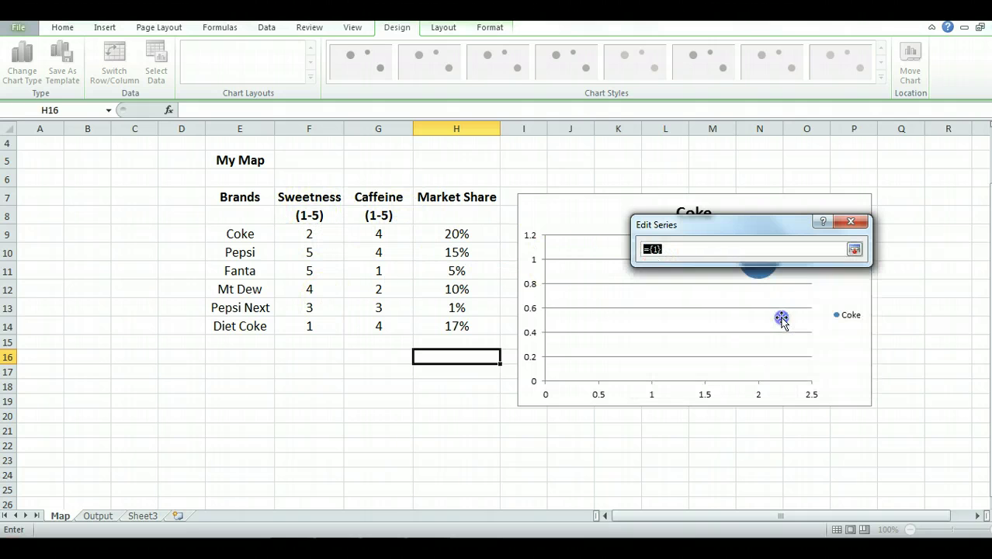
click(374, 235)
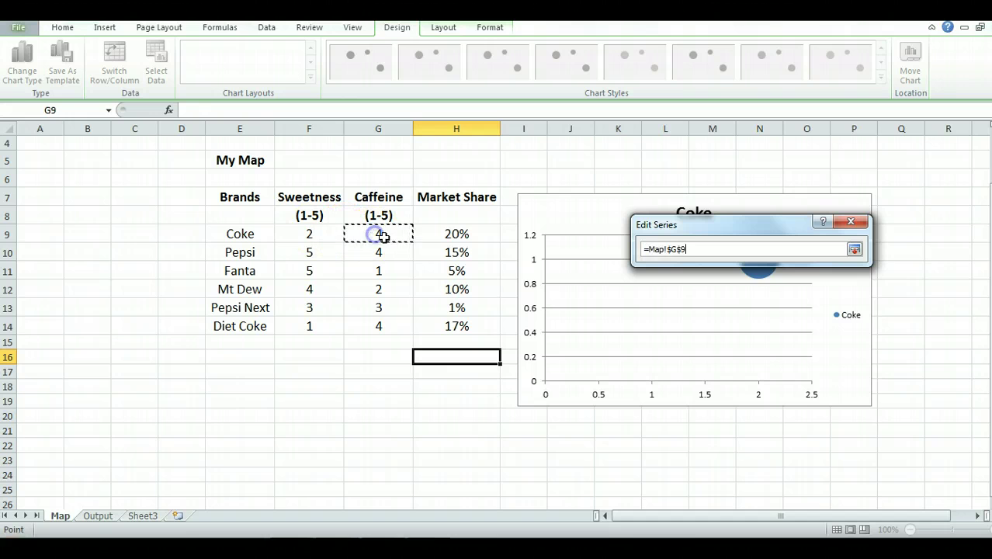
click(854, 249)
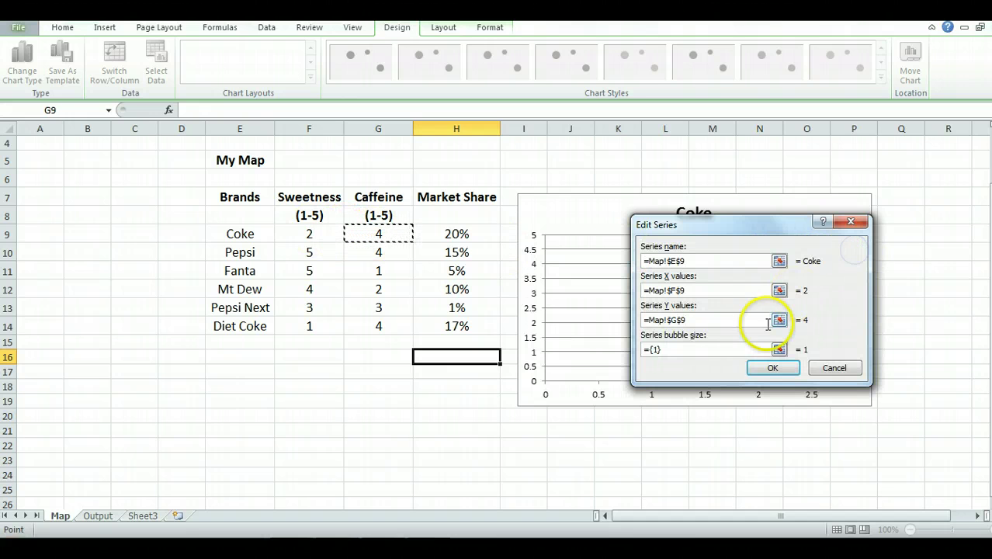
click(779, 351)
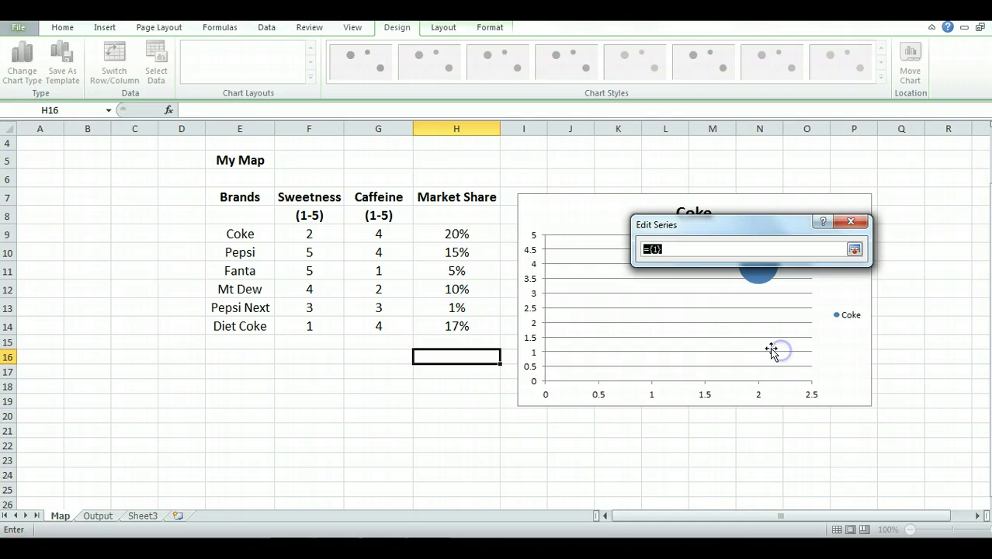
click(470, 234)
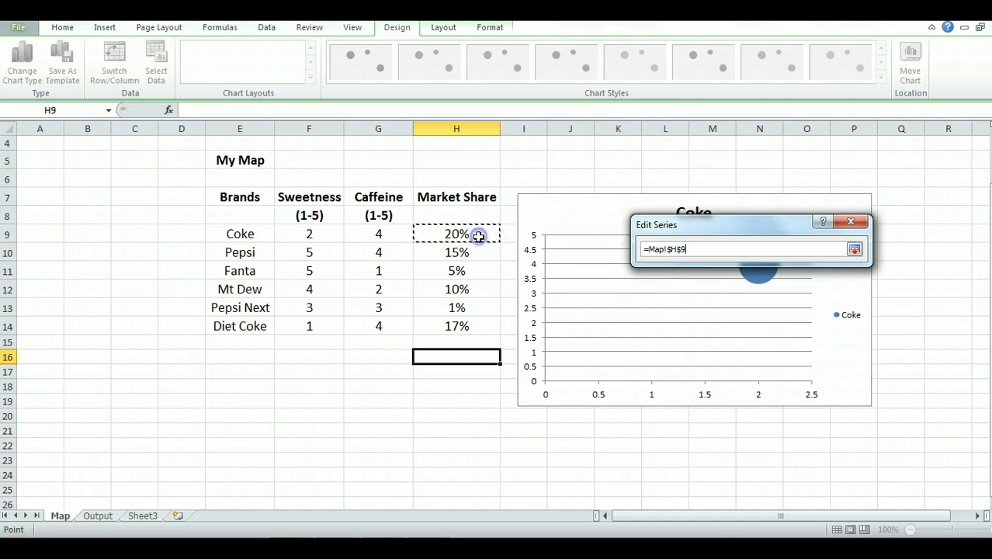
click(853, 250)
click(774, 370)
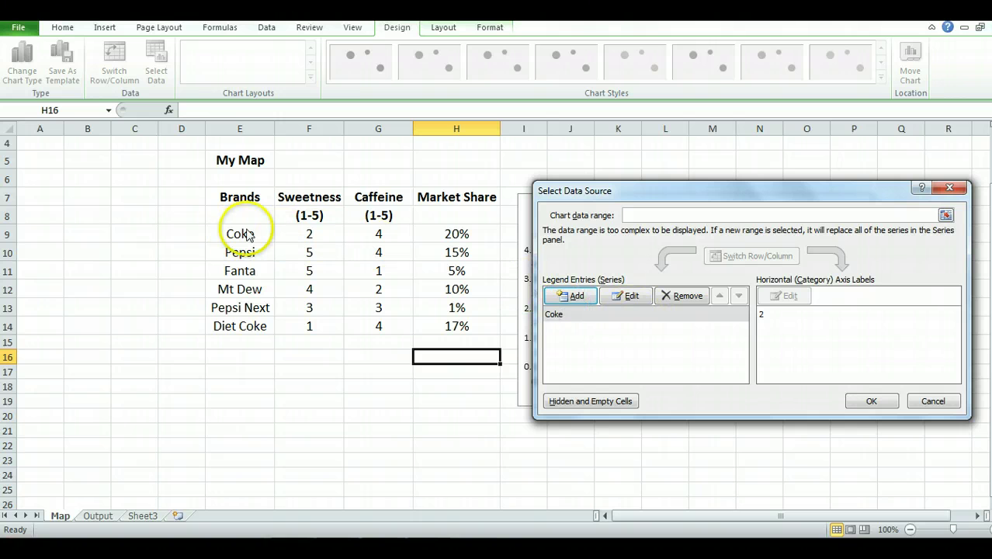
Add a second series named from cell E10 (Pepsi)
click(566, 298)
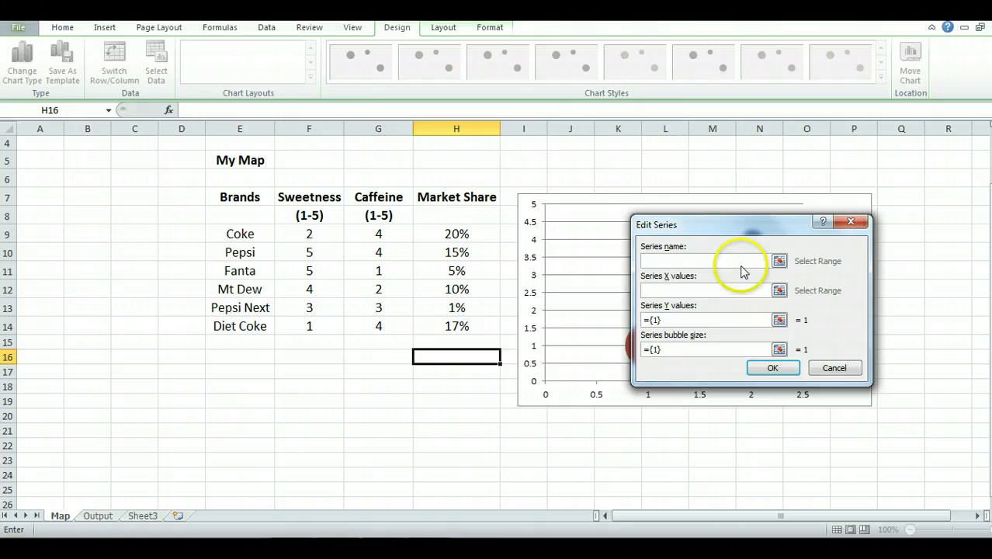
click(778, 260)
click(245, 253)
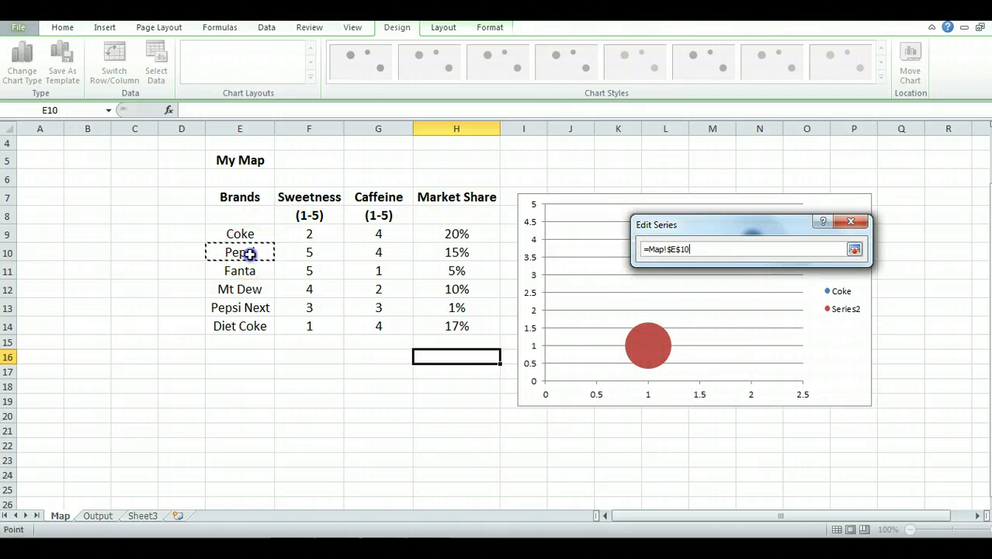
click(853, 249)
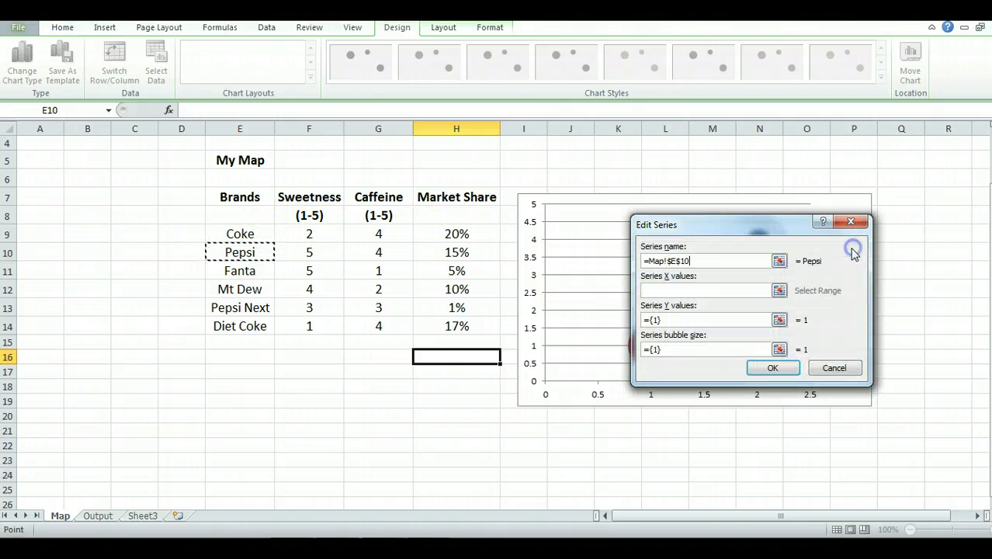
key(Return)
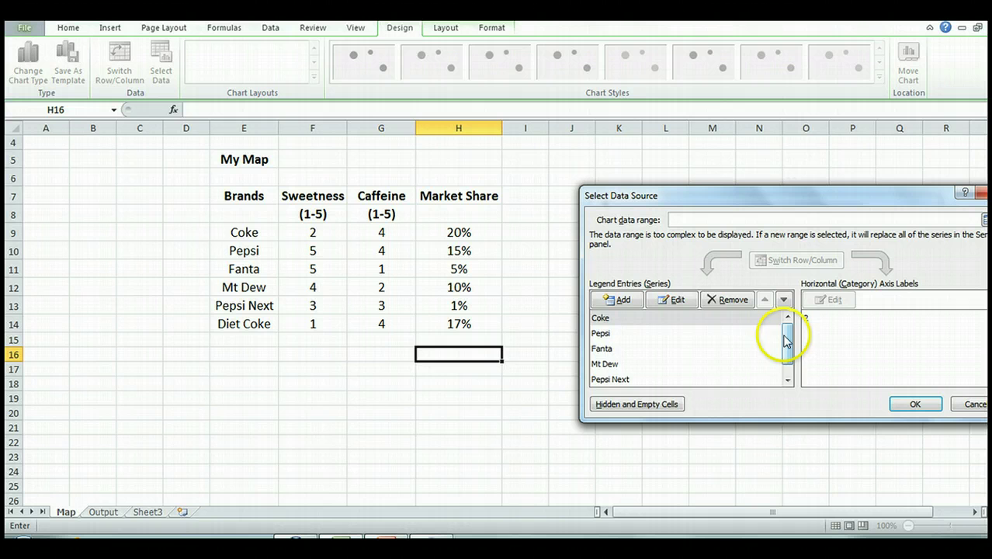
Move the data source window aside to check the chart, then close the dialog
mouse_move(786, 332)
mouse_down()
mouse_move(786, 347)
mouse_move(791, 325)
mouse_up()
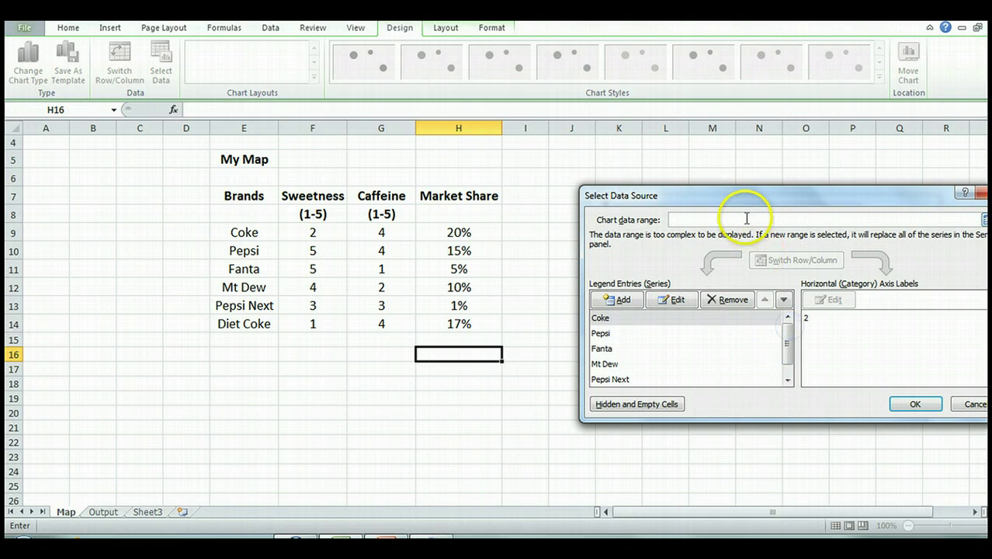
drag(746, 197, 233, 357)
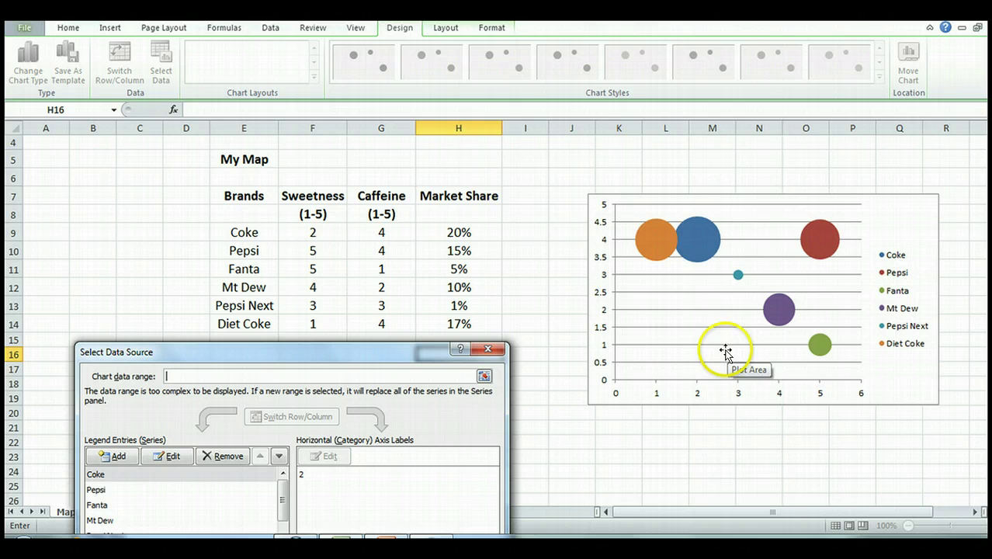
mouse_move(656, 244)
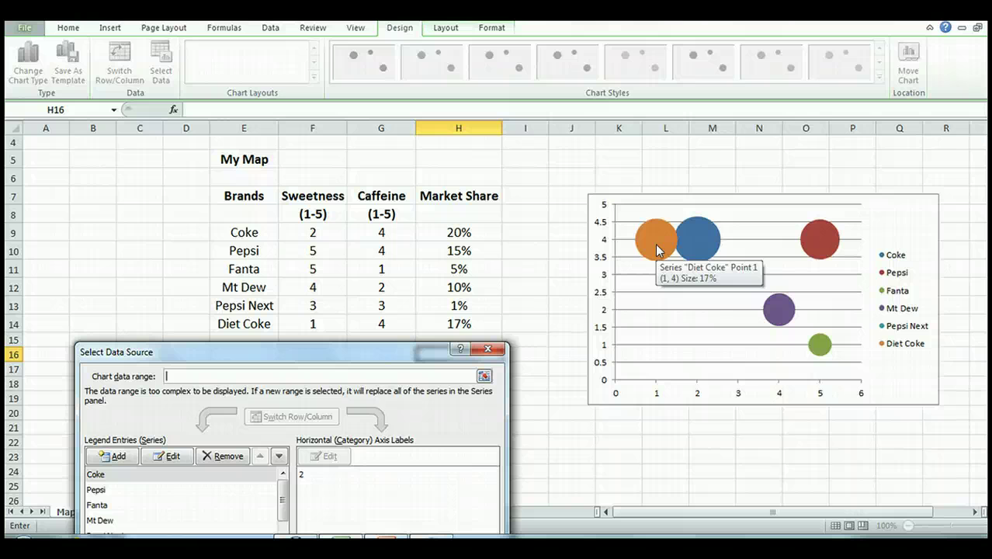
mouse_move(695, 247)
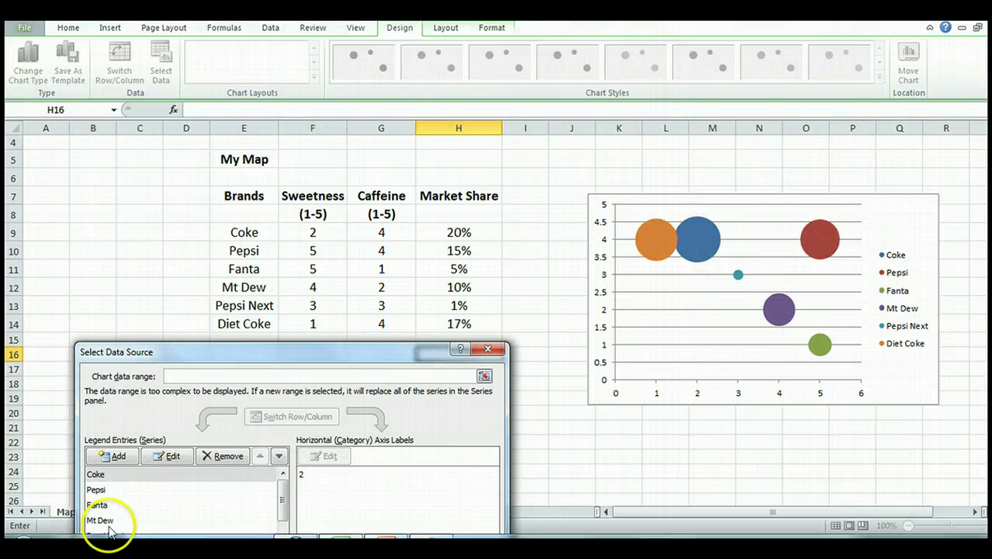
key(Return)
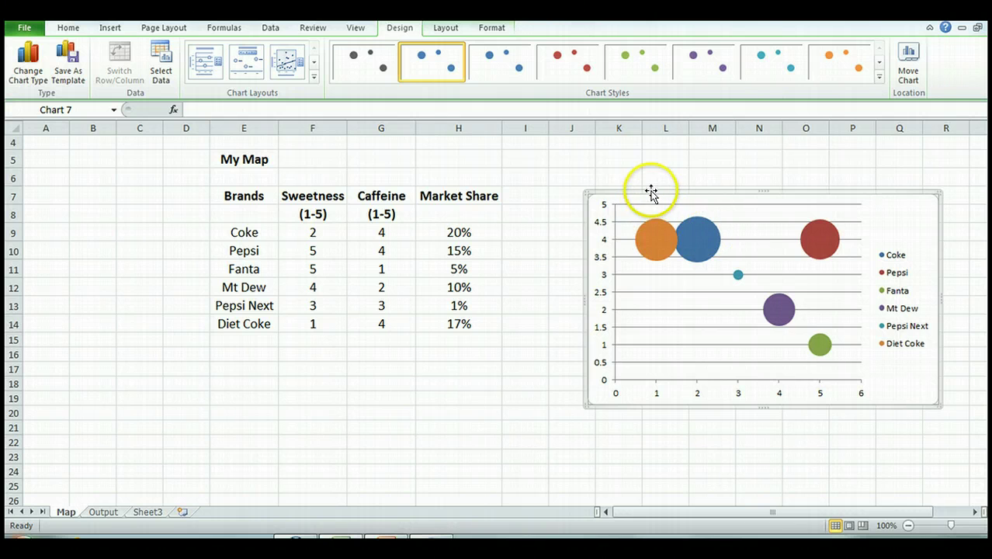
Drag the bubble chart left beside the brand table and reselect it
drag(650, 191, 579, 188)
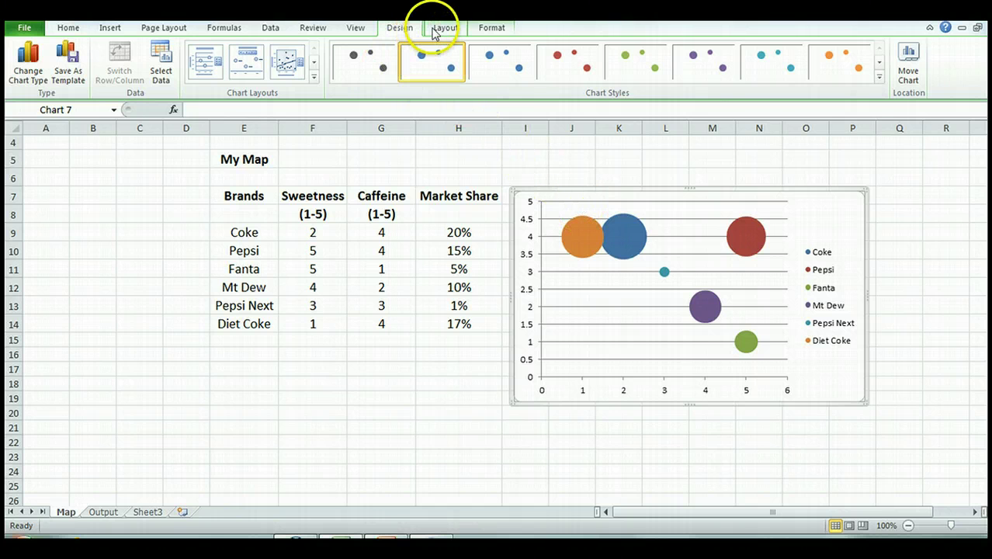
click(452, 403)
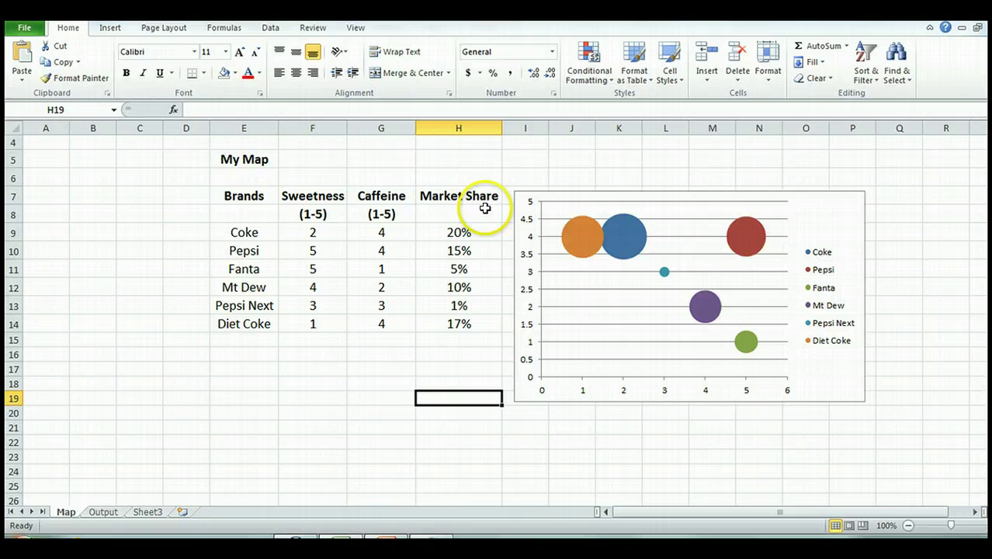
click(515, 235)
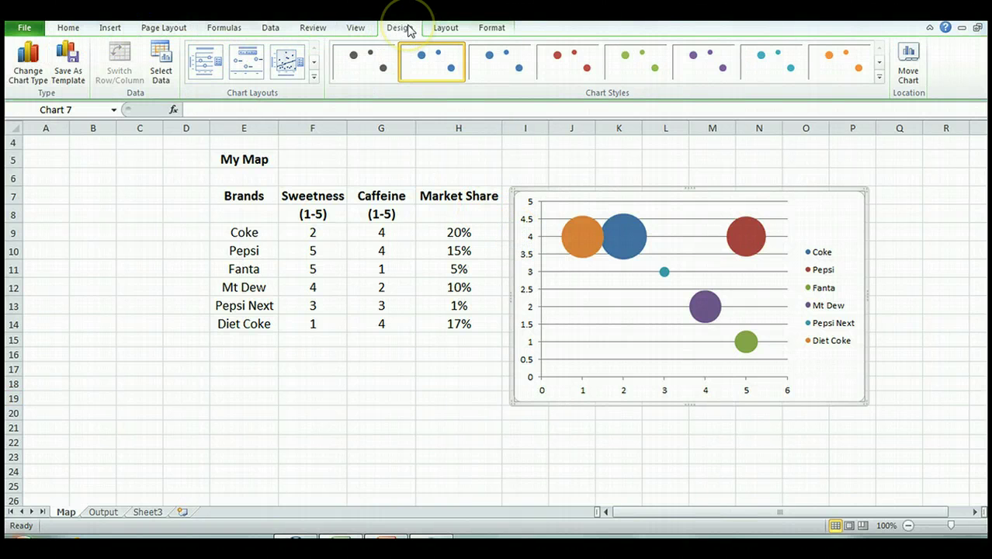
Open the Format Axis options for the chart's primary horizontal axis
click(444, 29)
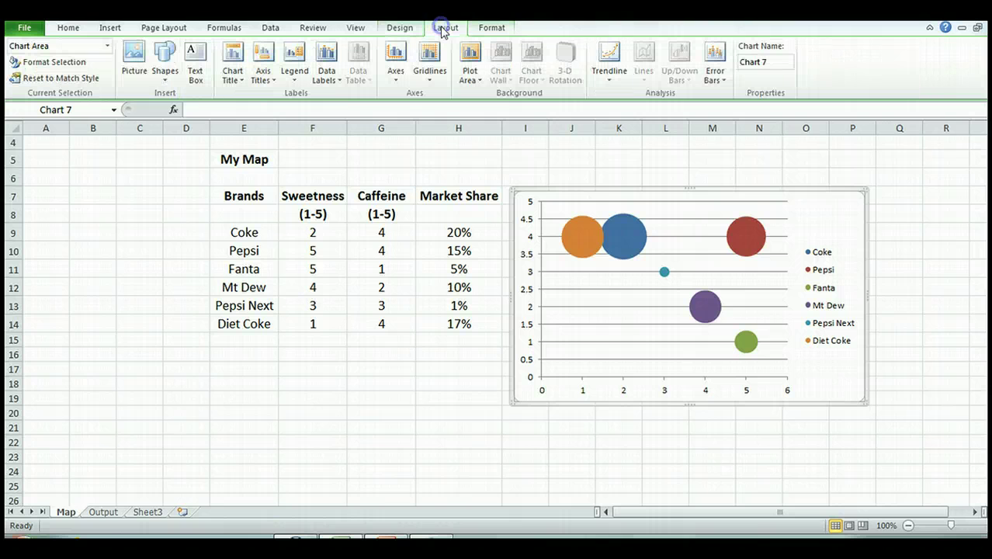
click(396, 76)
mouse_move(400, 97)
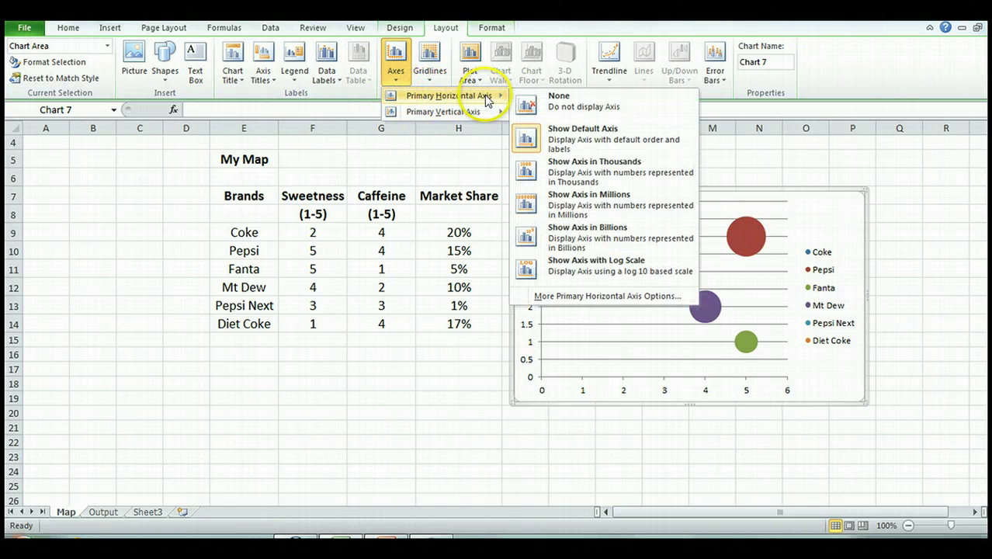
click(585, 295)
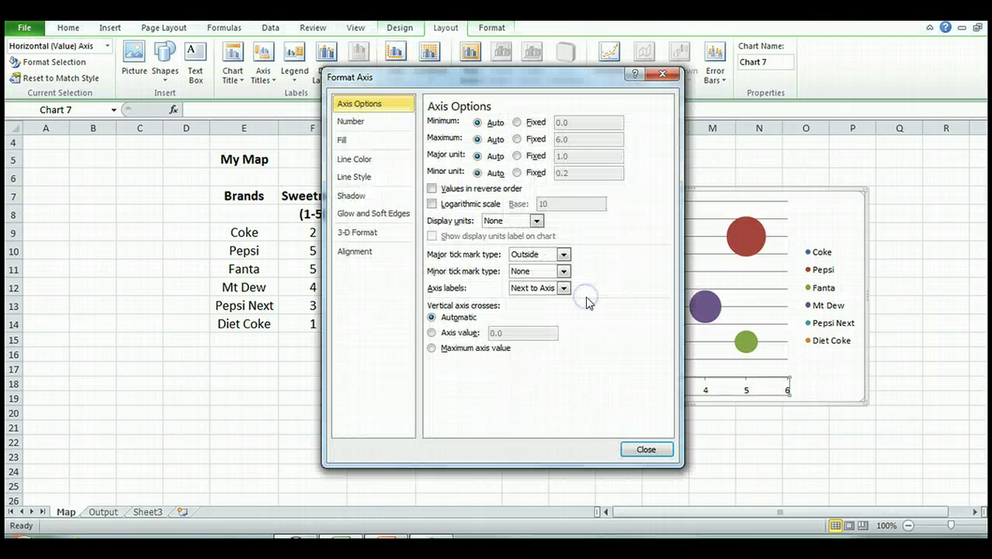
Fix the horizontal axis at 0–6, remove its tick marks and labels, and cross the vertical axis at 3
click(516, 123)
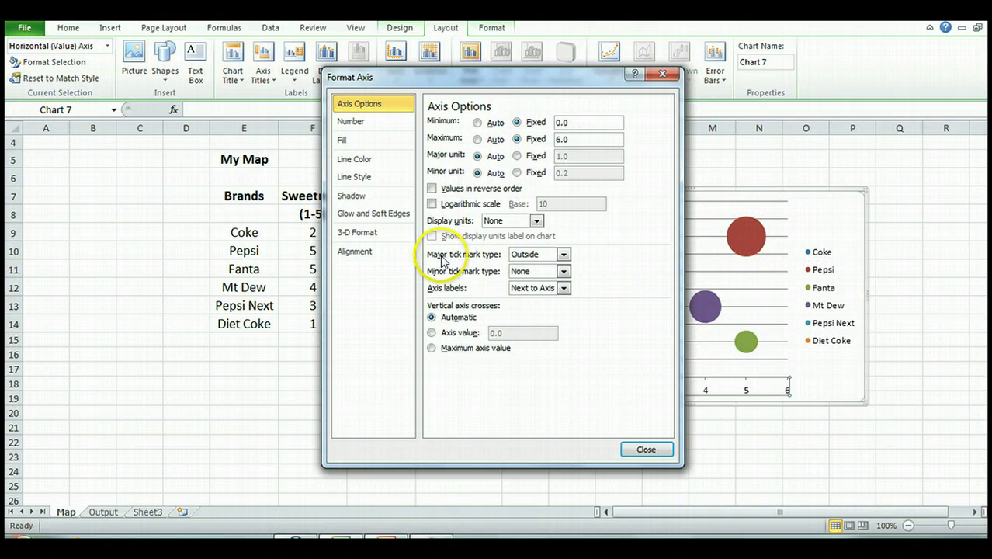
click(562, 254)
click(558, 269)
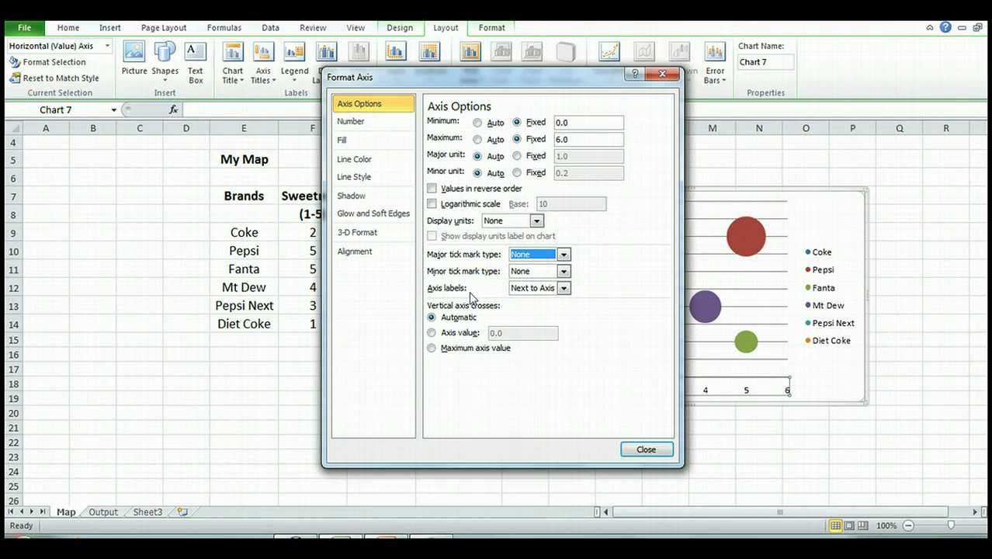
click(564, 289)
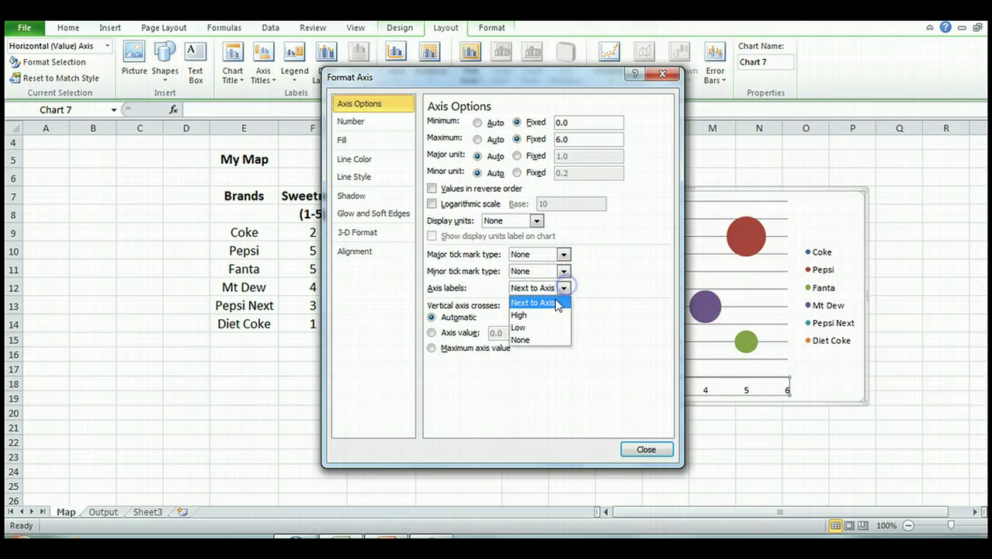
click(543, 339)
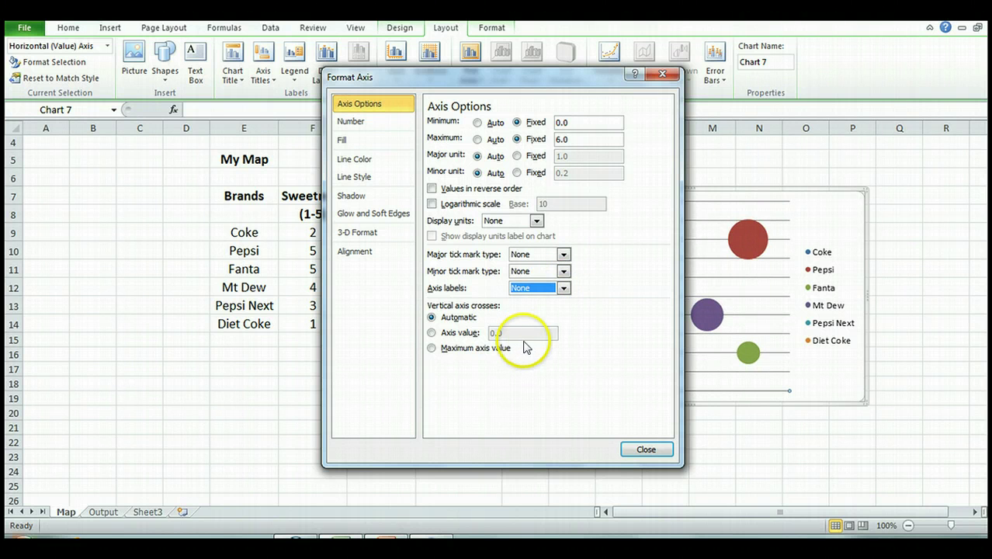
click(437, 333)
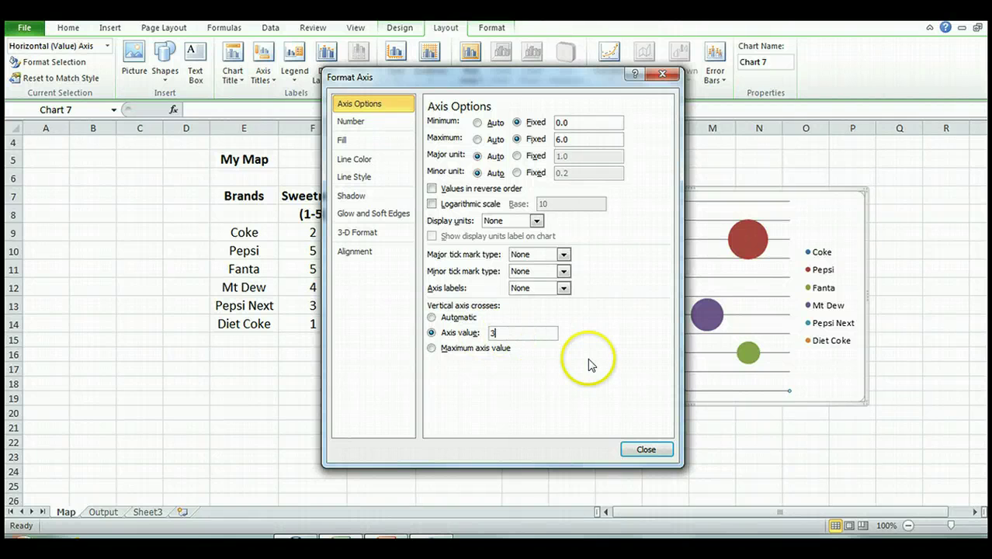
Close the horizontal axis settings and open Format Axis for the primary vertical axis
click(646, 450)
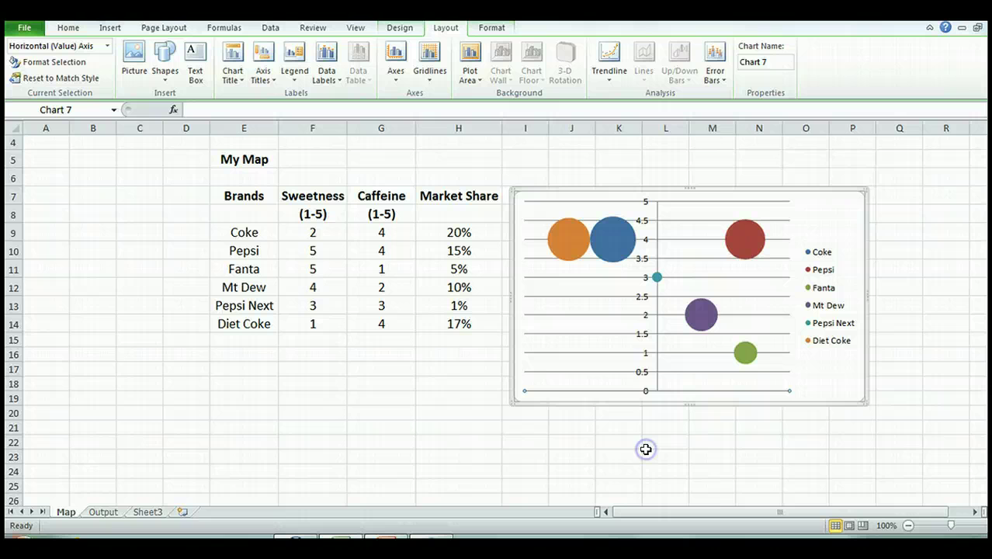
click(395, 60)
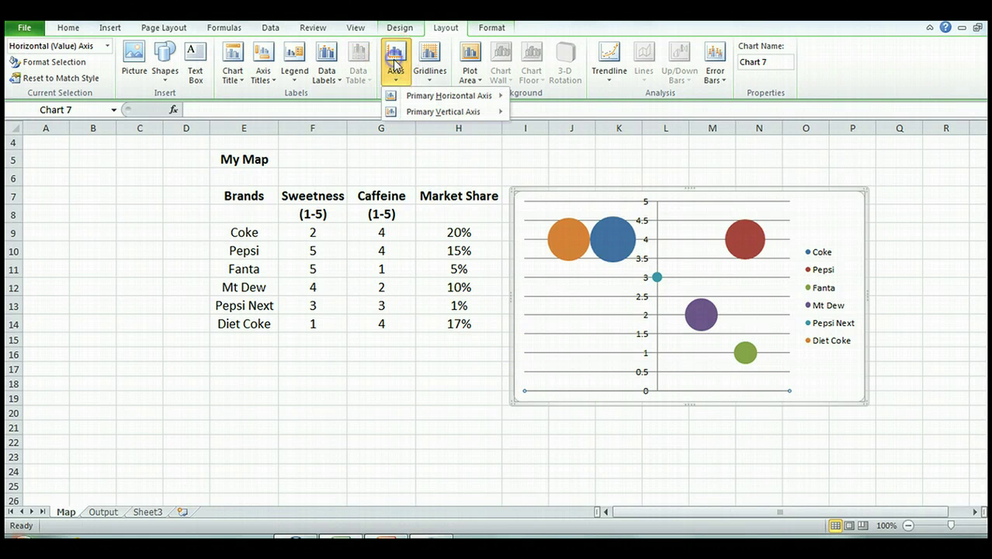
mouse_move(412, 114)
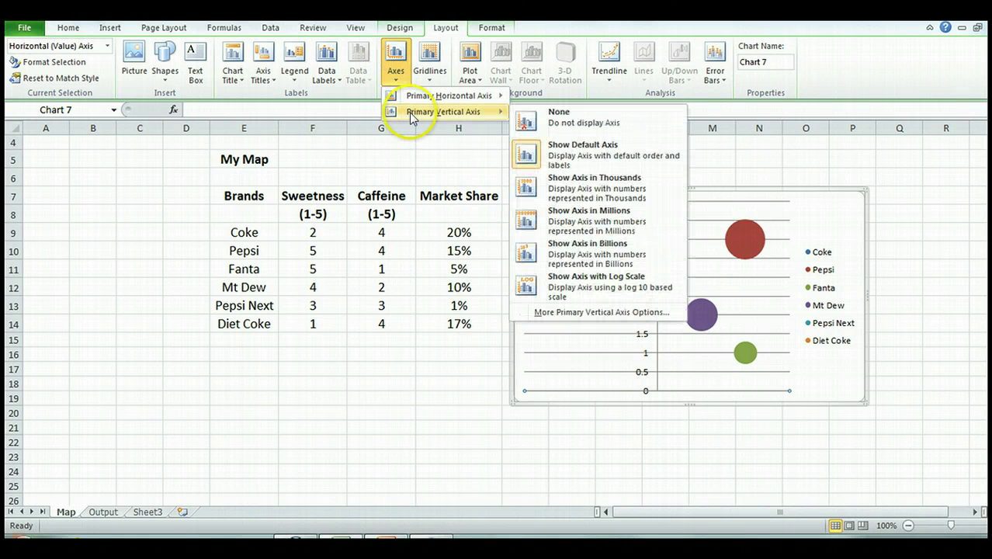
click(544, 311)
Fix the vertical axis at 0–6 with no tick marks or labels, crossed at 3
click(516, 122)
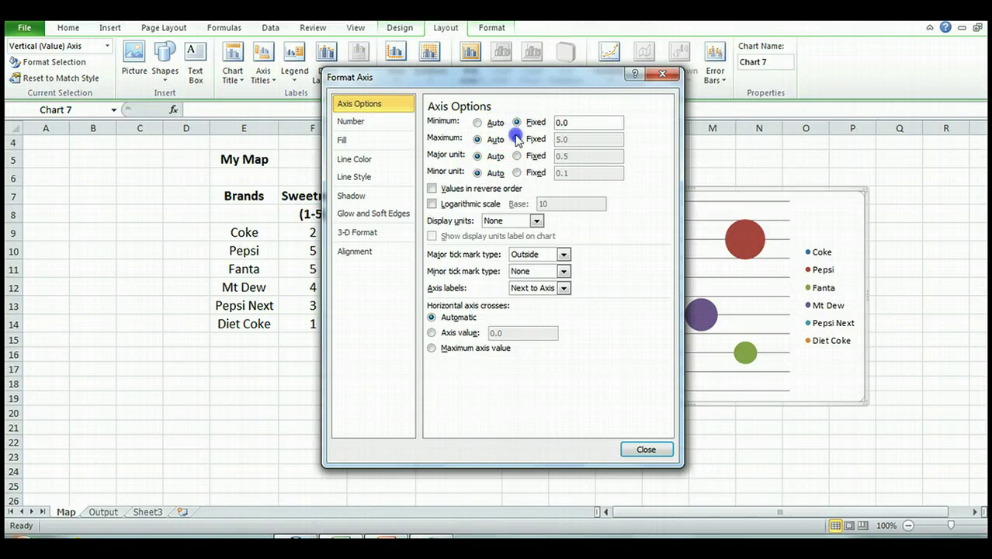
click(574, 139)
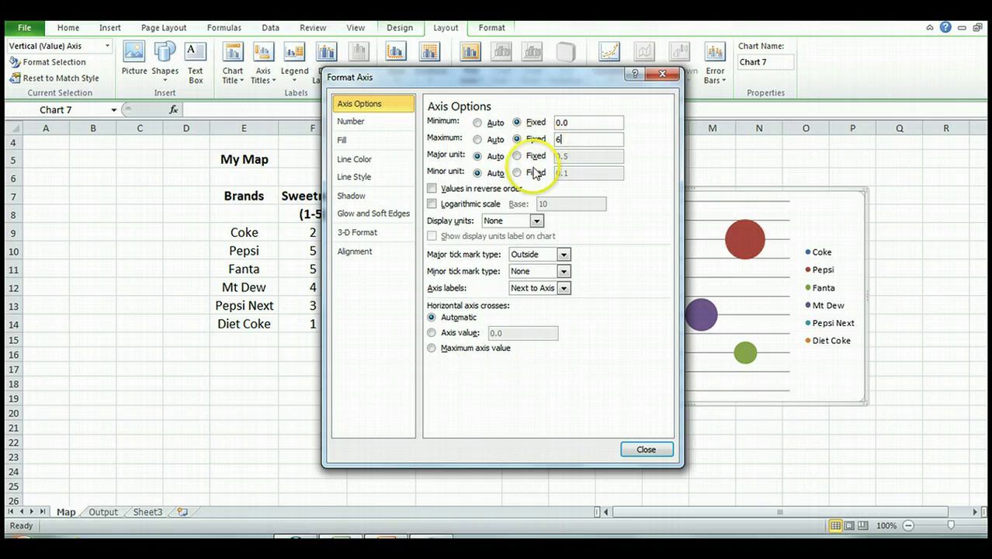
click(563, 254)
click(547, 269)
click(564, 271)
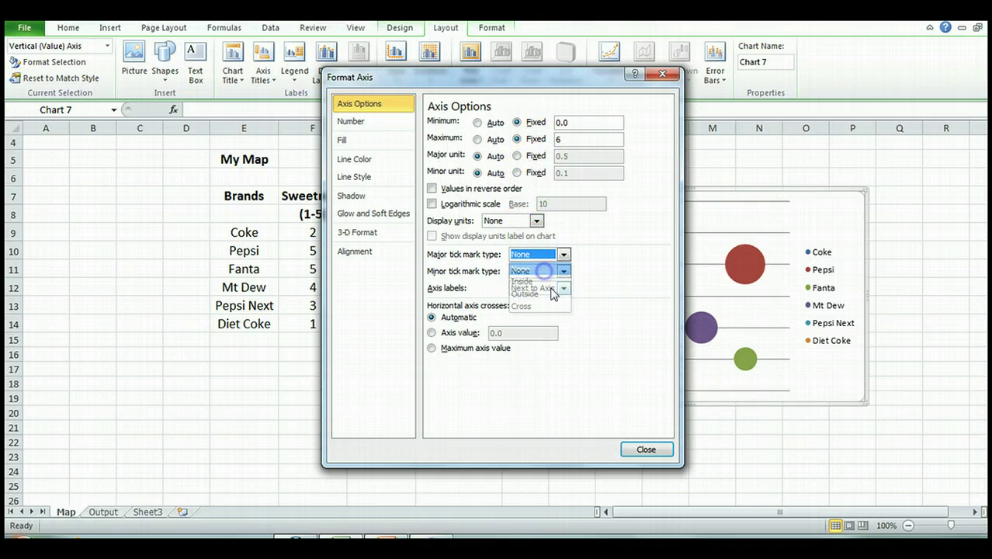
click(536, 286)
click(564, 288)
click(545, 339)
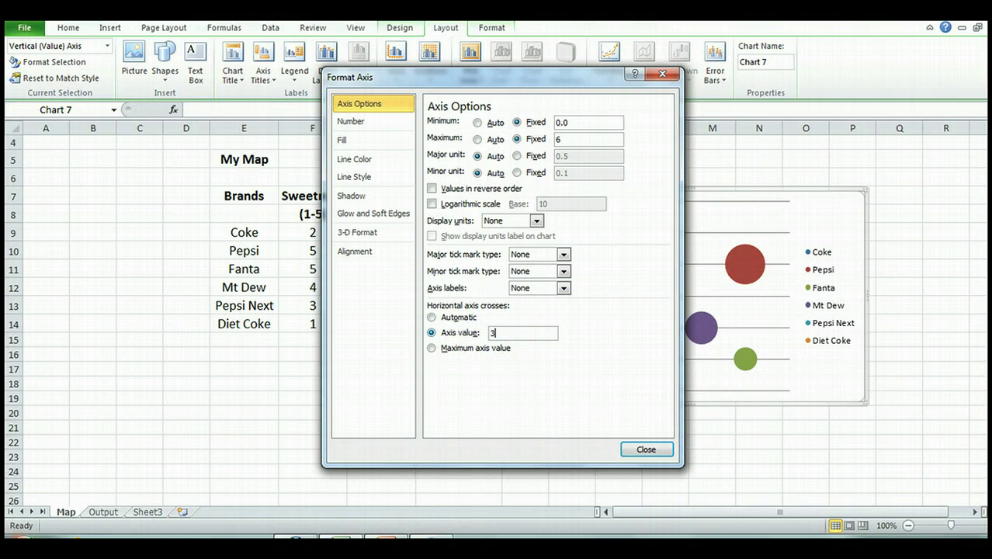
click(641, 450)
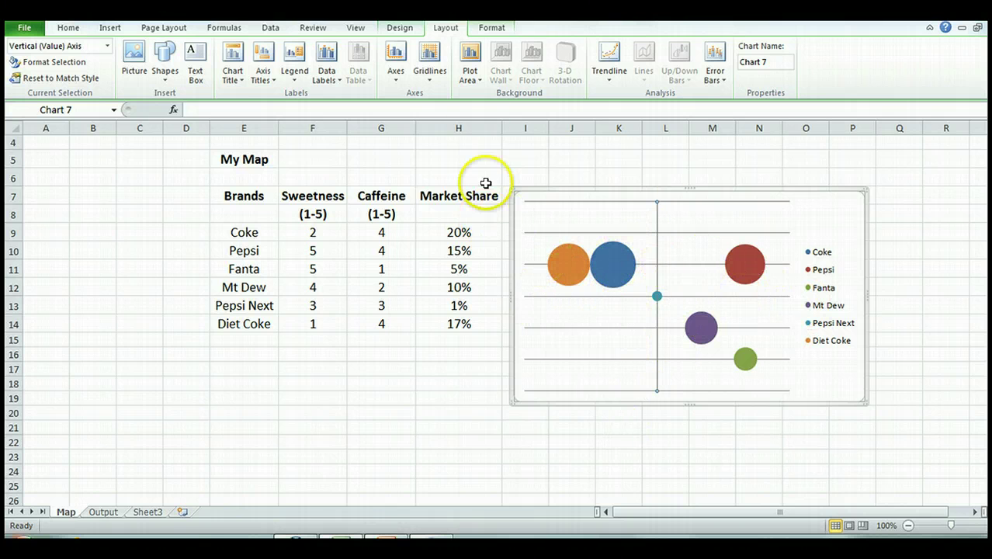
Set Primary Horizontal Gridlines to None on the bubble chart
click(427, 59)
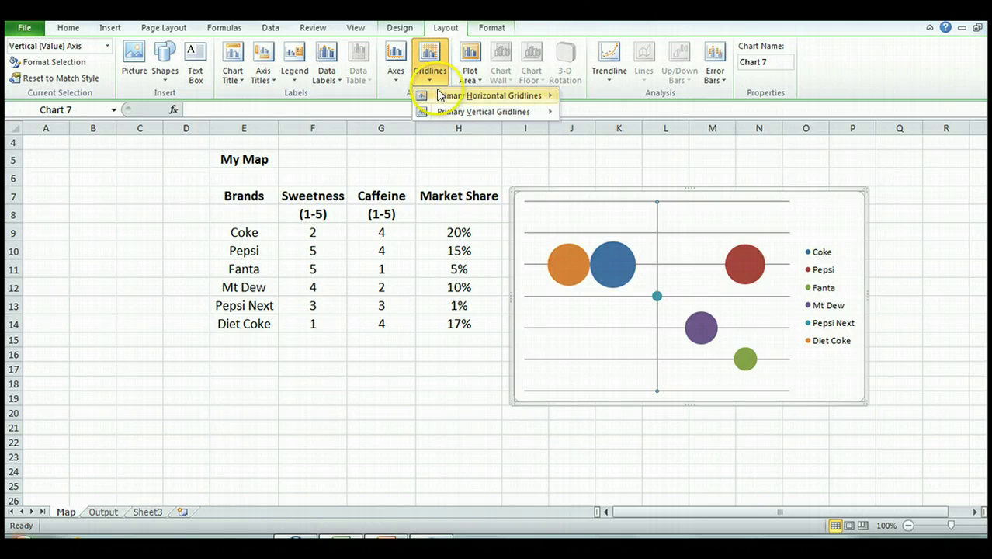
mouse_move(447, 96)
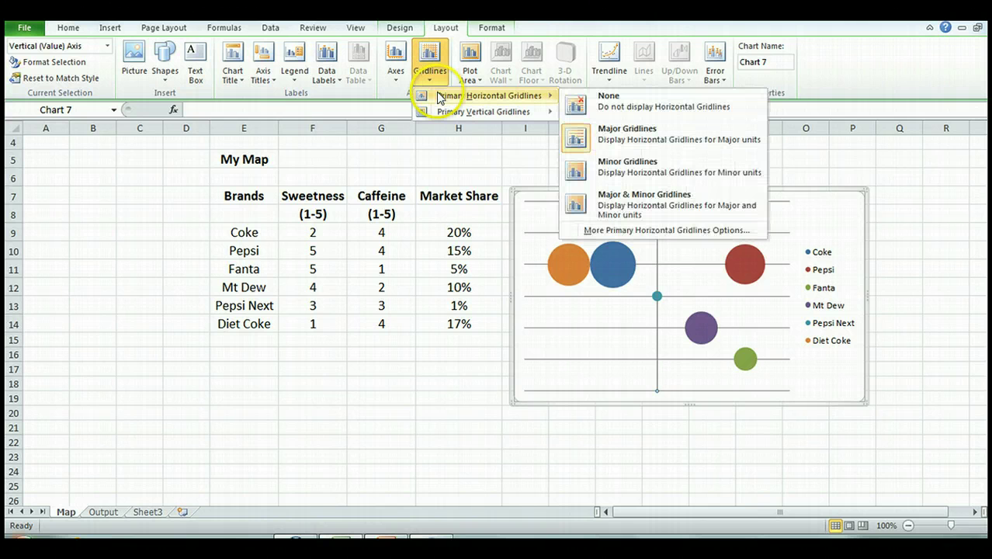
click(648, 101)
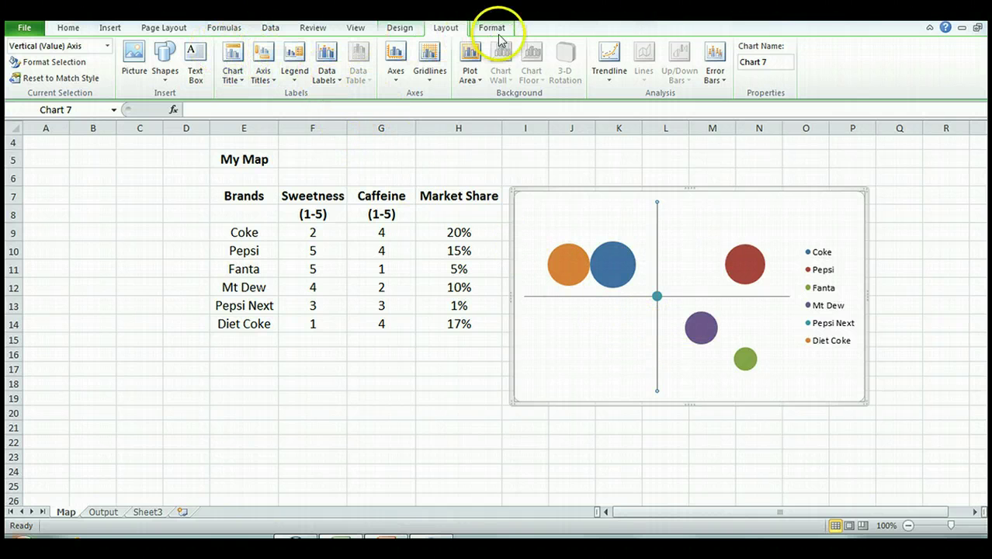
Label the Coke bubble with its series name instead of the Y value, centred on the bubble
click(336, 65)
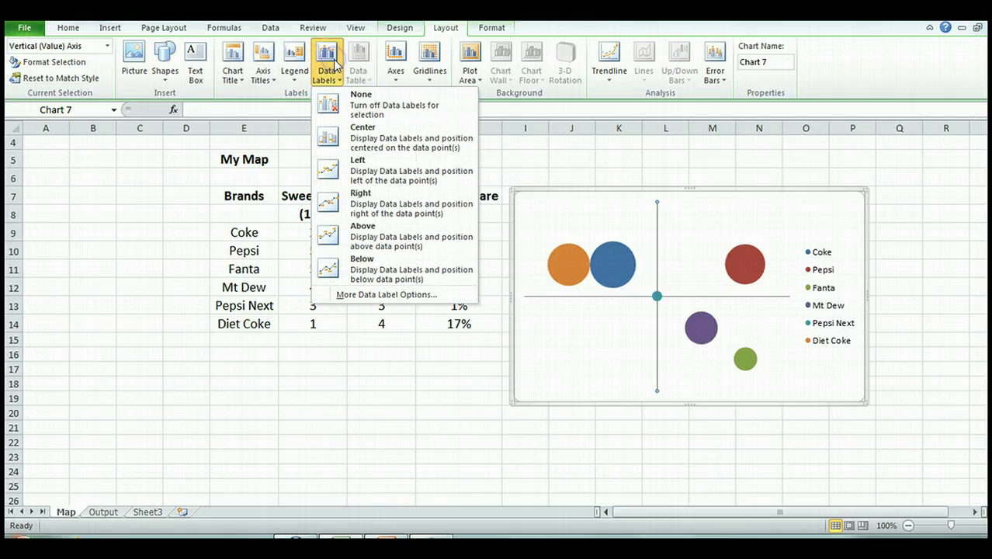
click(396, 296)
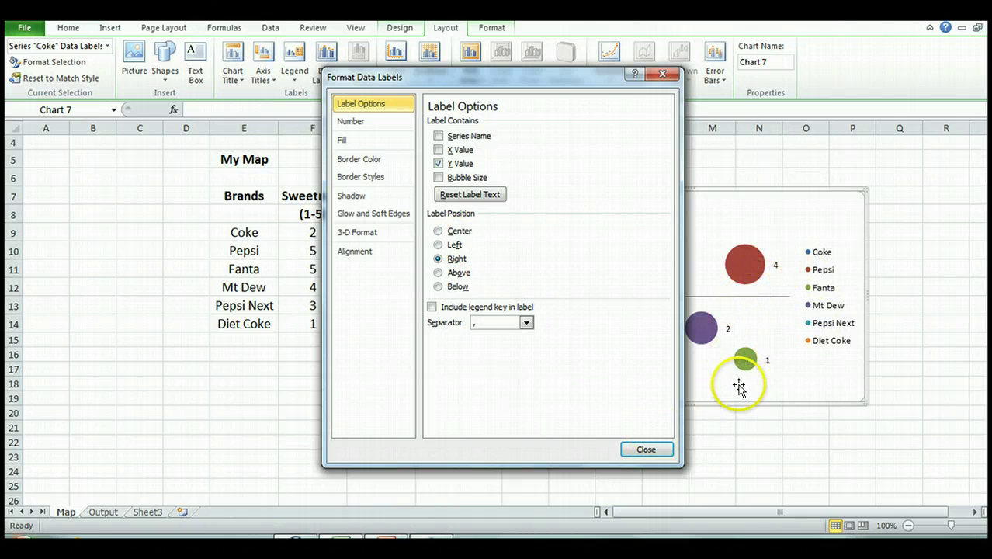
click(439, 136)
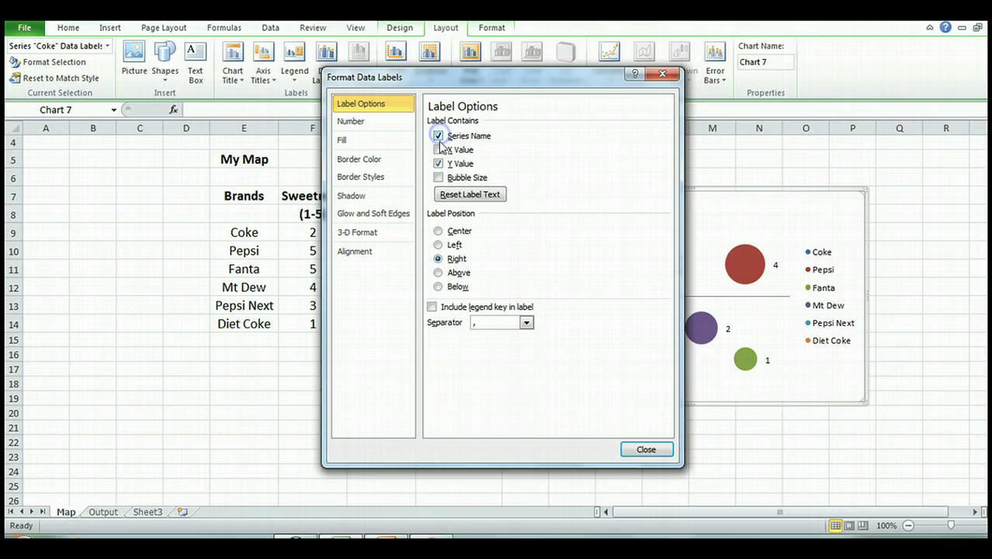
click(440, 165)
click(439, 230)
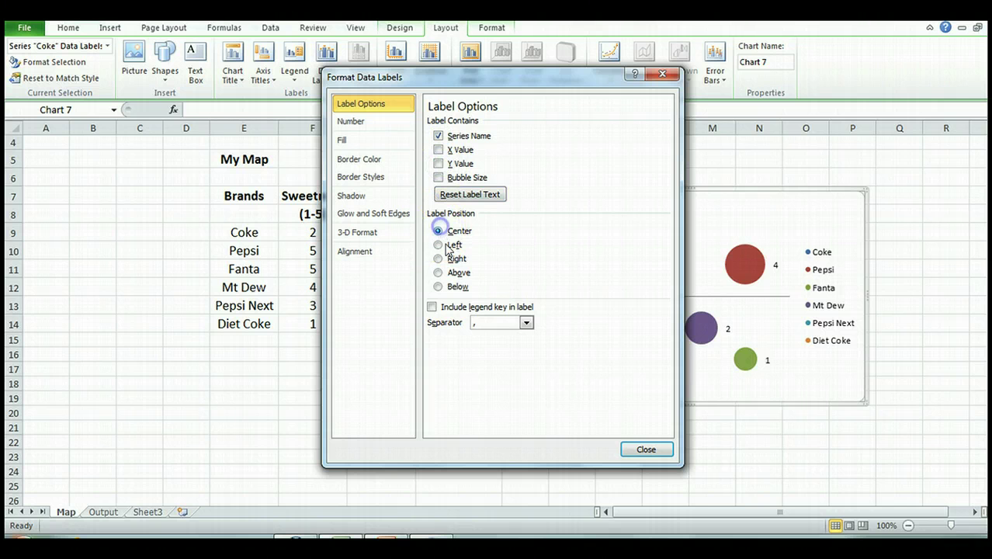
click(644, 451)
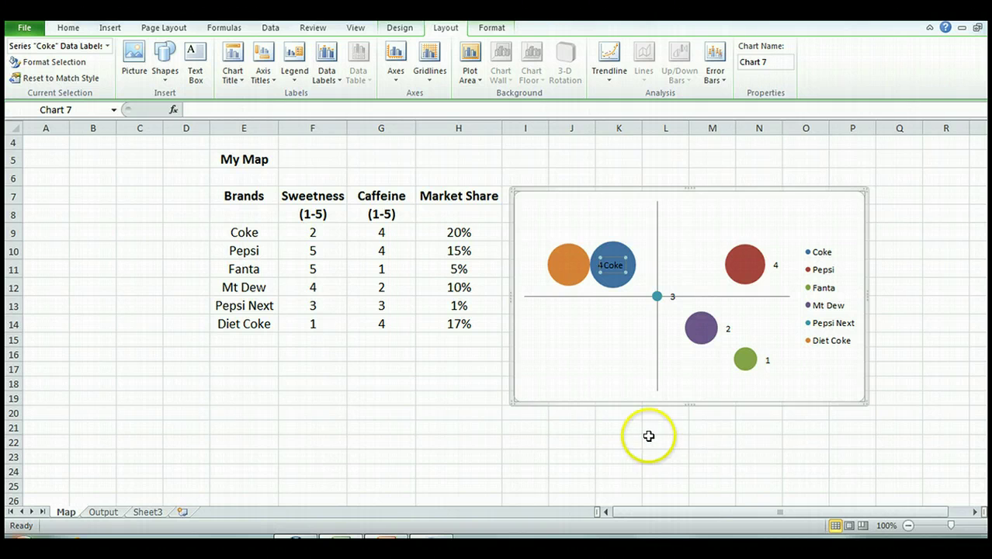
Give the Diet Coke bubble a centred data label as well
click(645, 439)
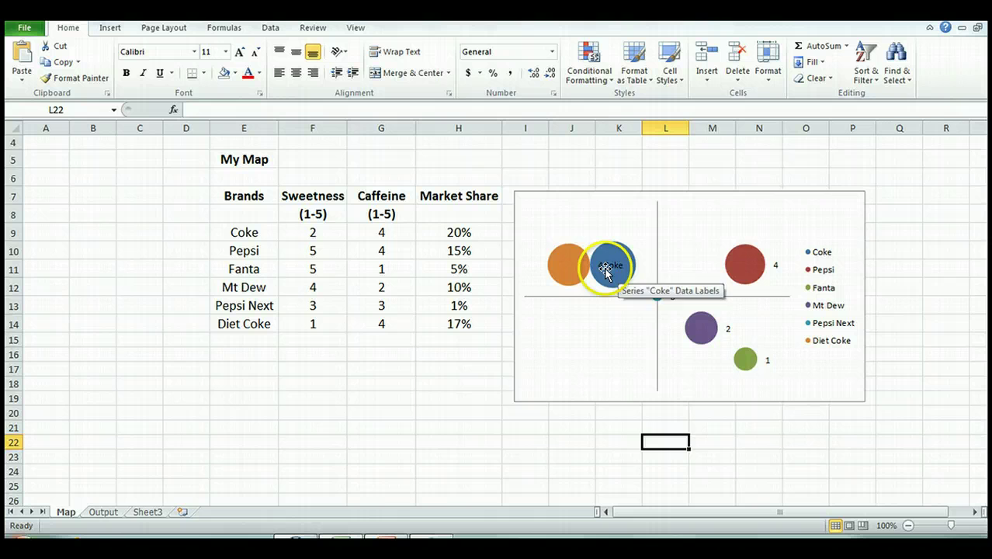
click(556, 271)
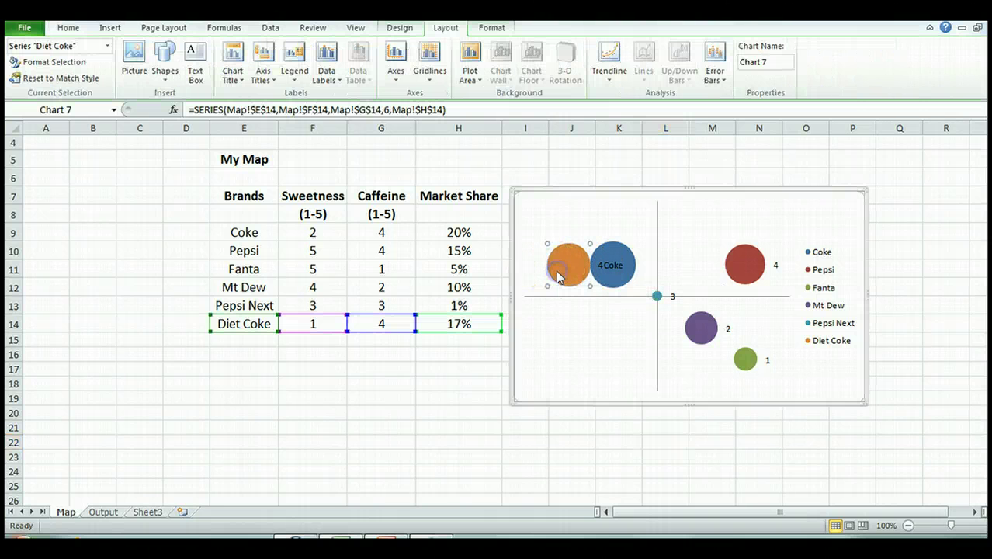
click(337, 81)
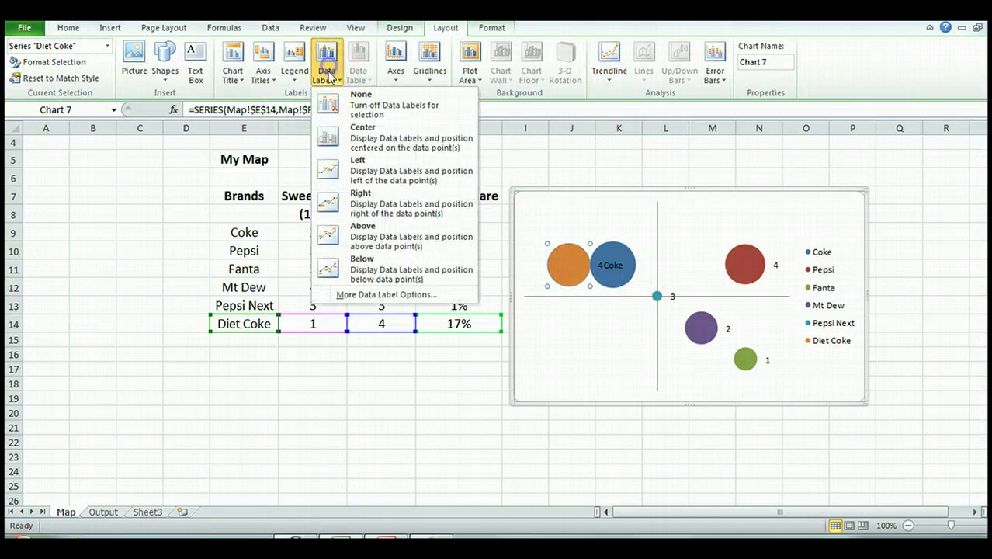
click(373, 303)
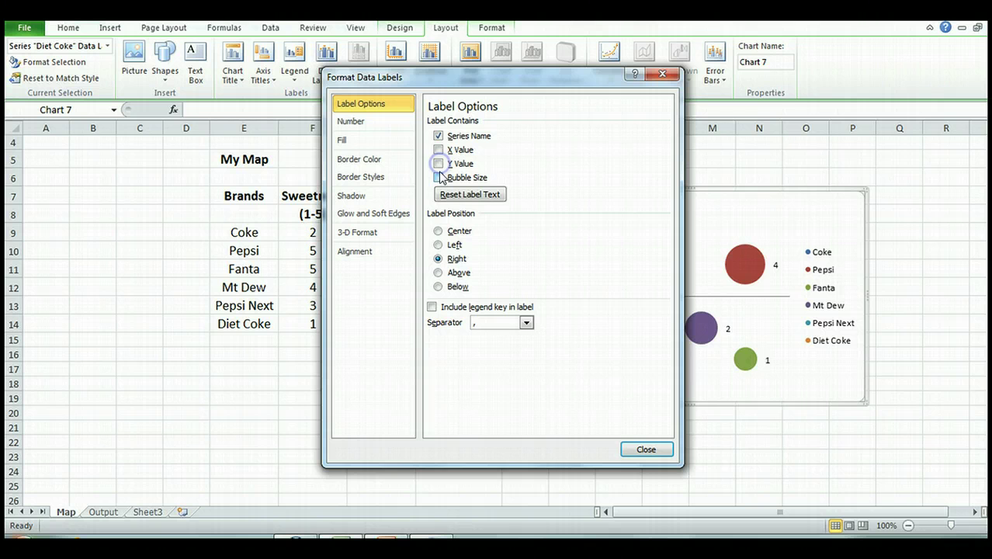
click(438, 230)
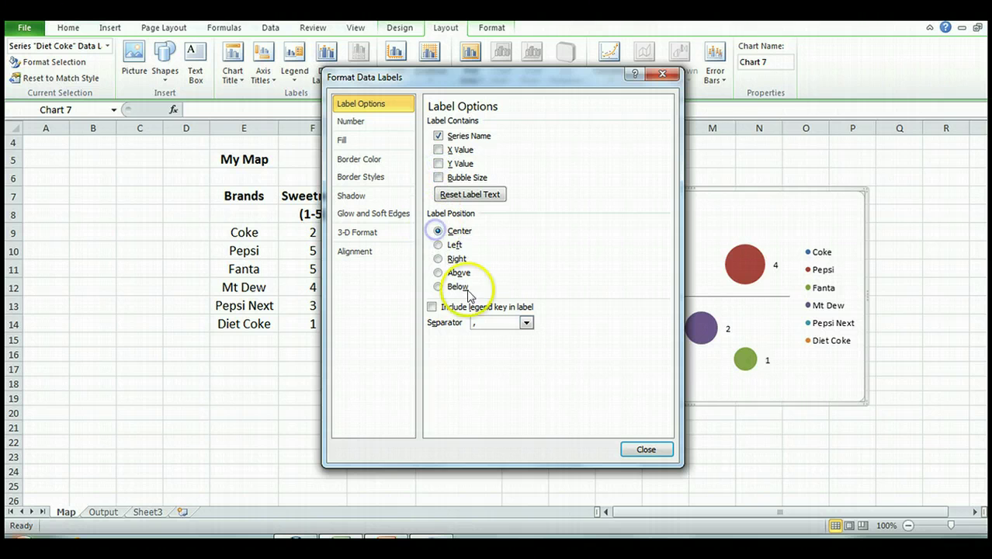
click(646, 450)
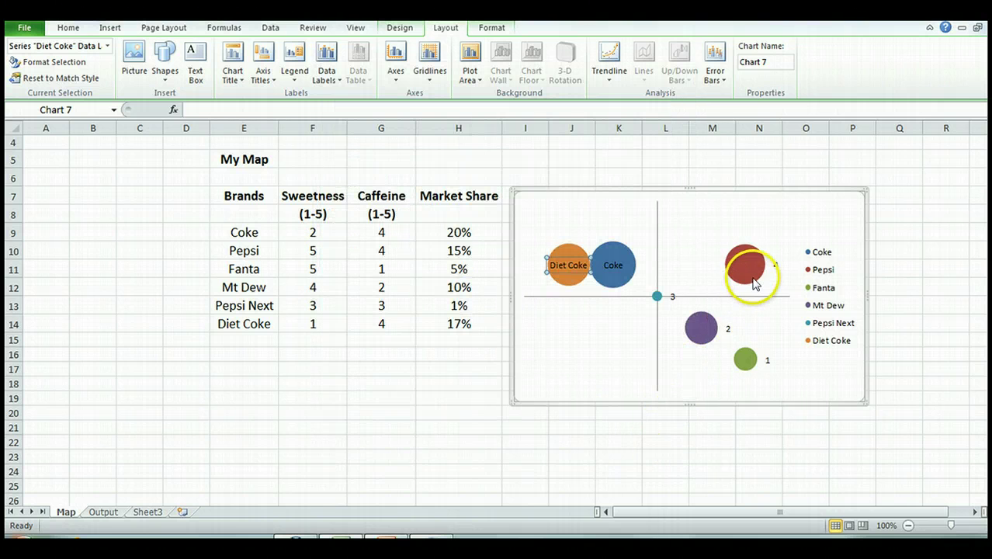
mouse_move(745, 277)
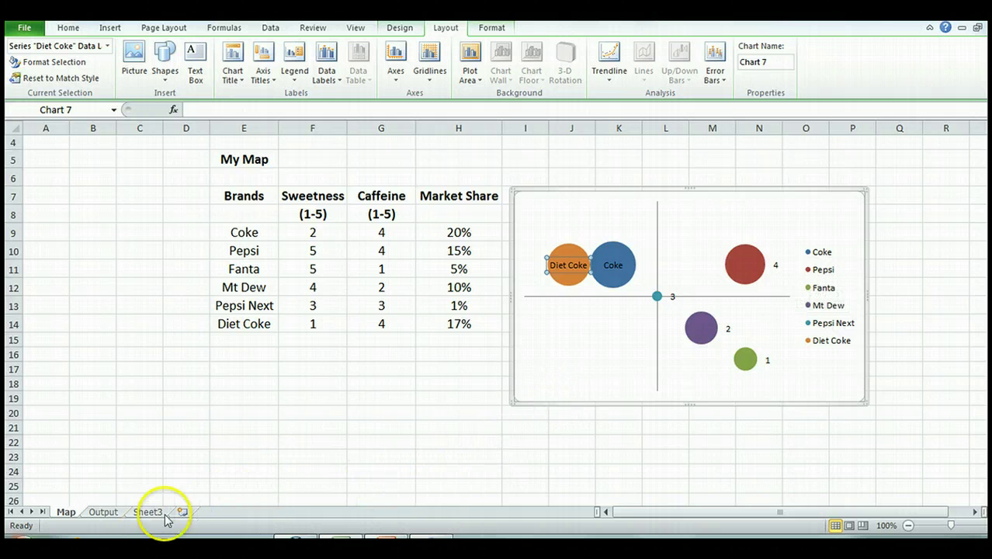
Delete the bubble chart's legend so the plot area widens into its space
key(Escape)
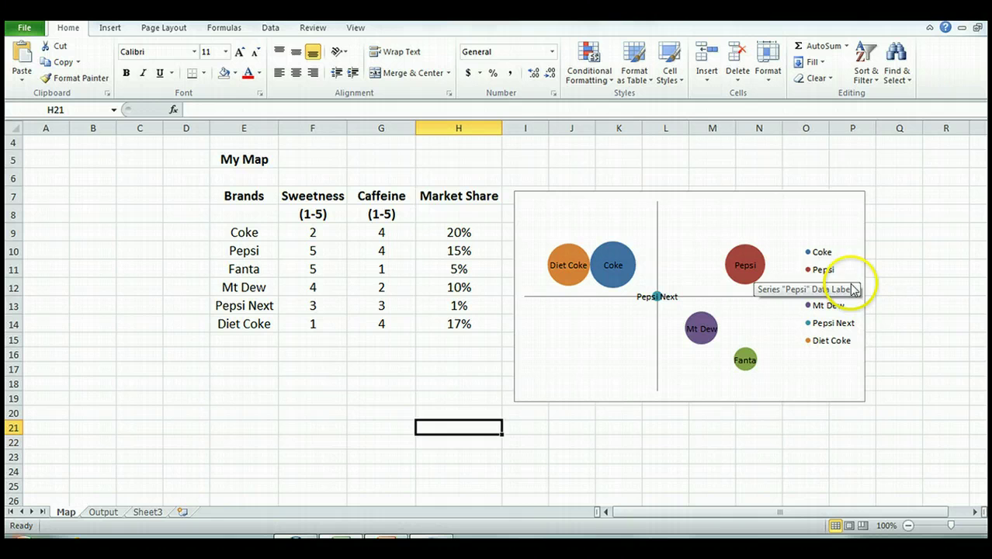
click(829, 347)
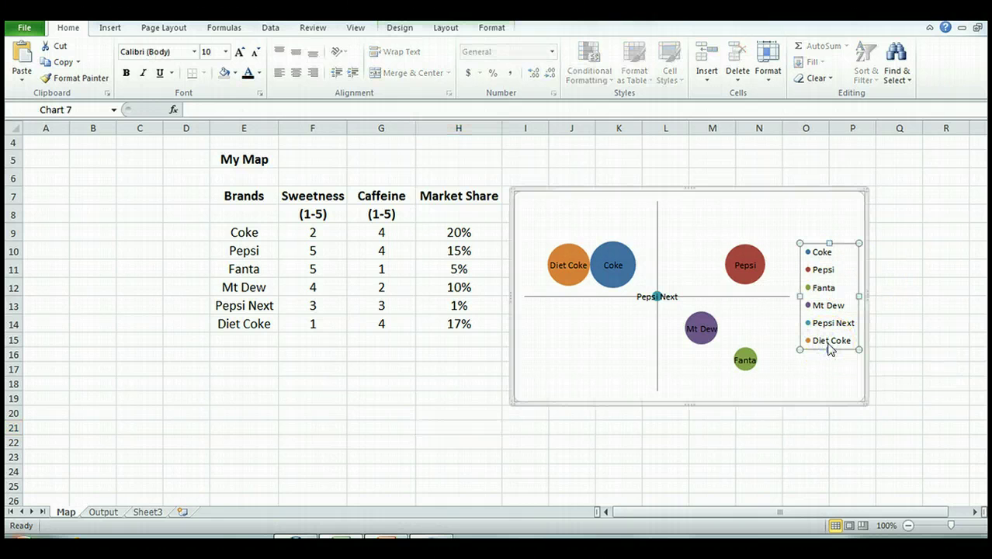
key(Delete)
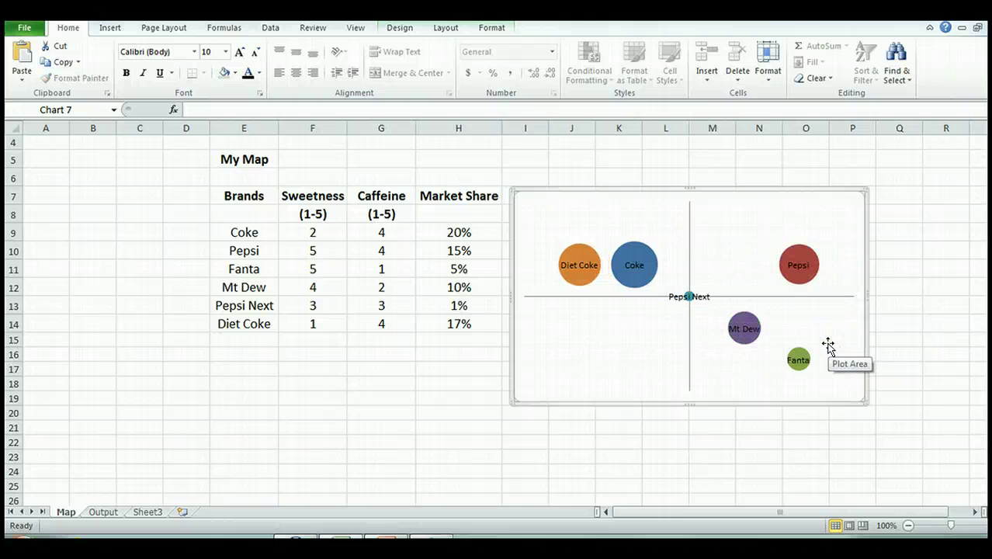
click(381, 279)
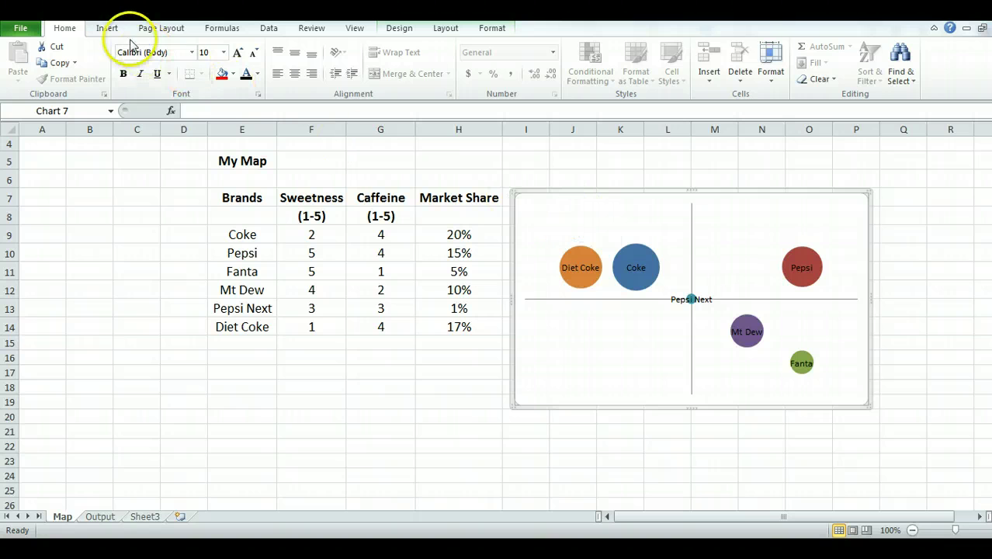
Draw a rectangle at the horizontal axis's right end, linked to cell F7 (Sweetness)
click(108, 29)
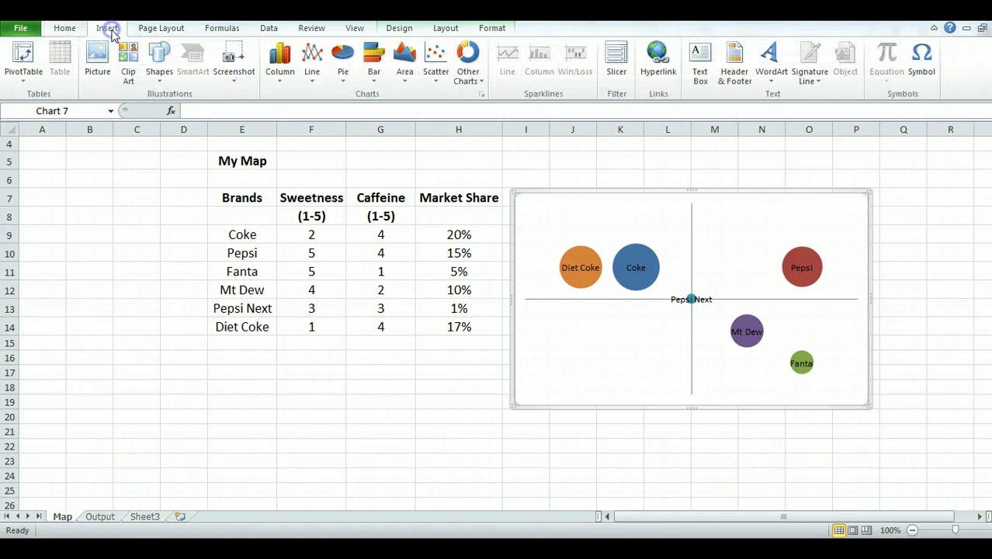
click(158, 66)
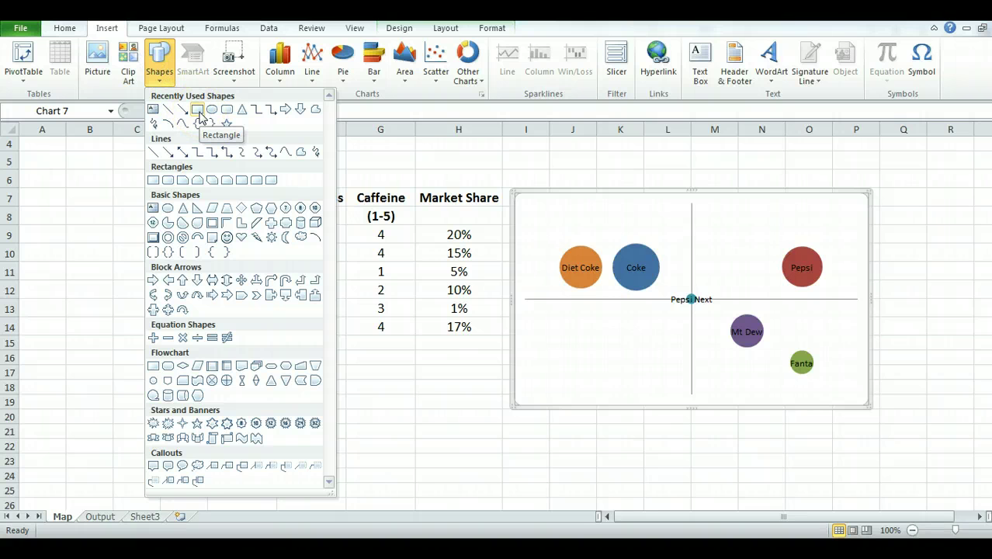
click(155, 114)
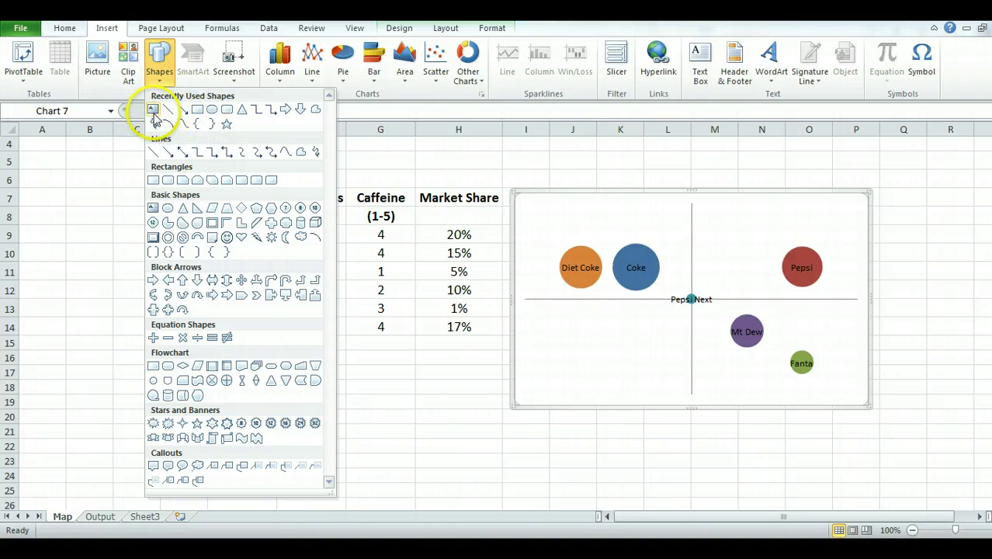
click(194, 111)
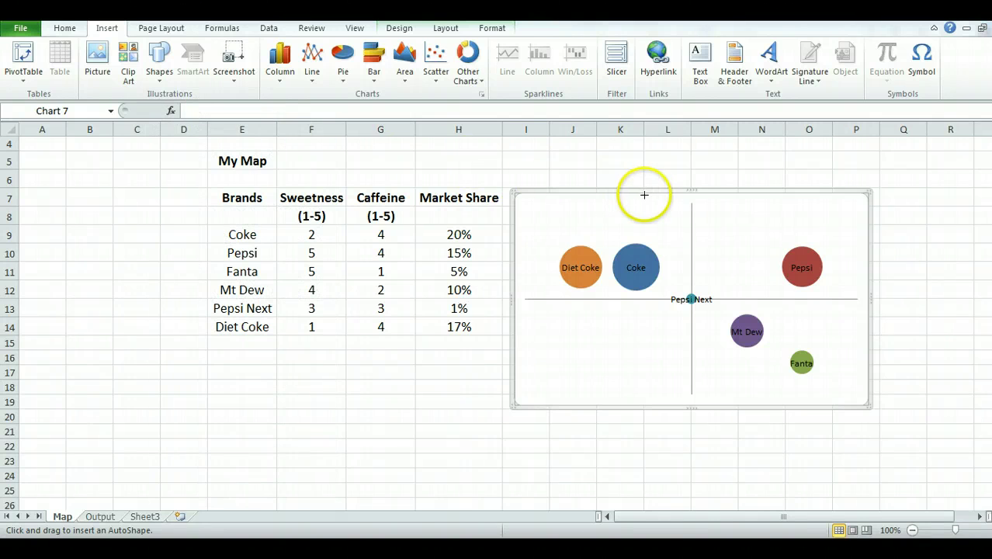
drag(854, 298, 897, 309)
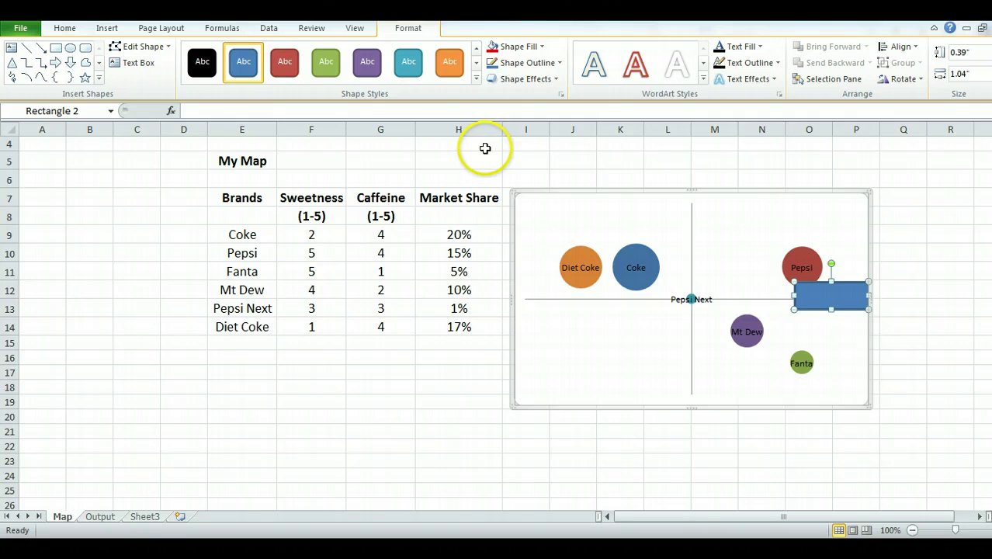
click(274, 111)
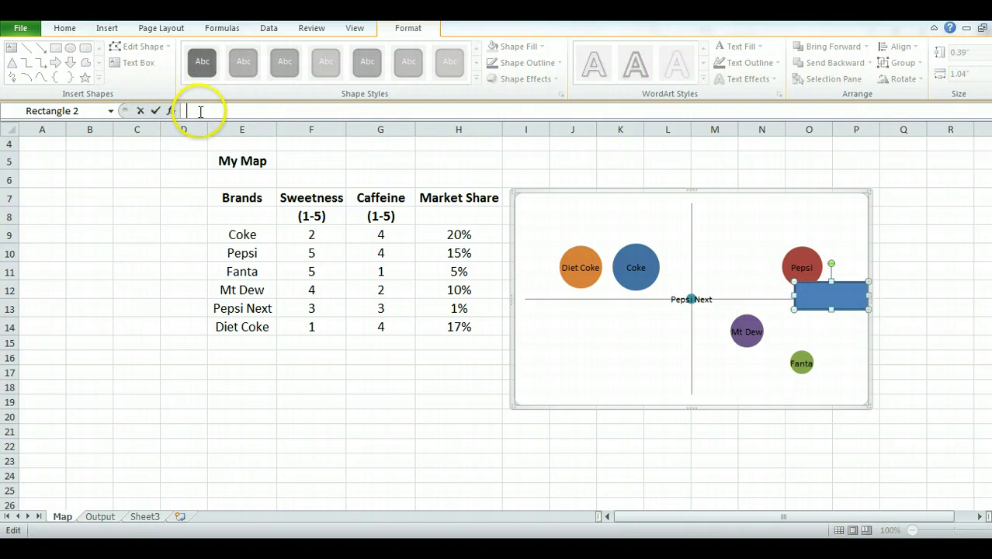
click(306, 199)
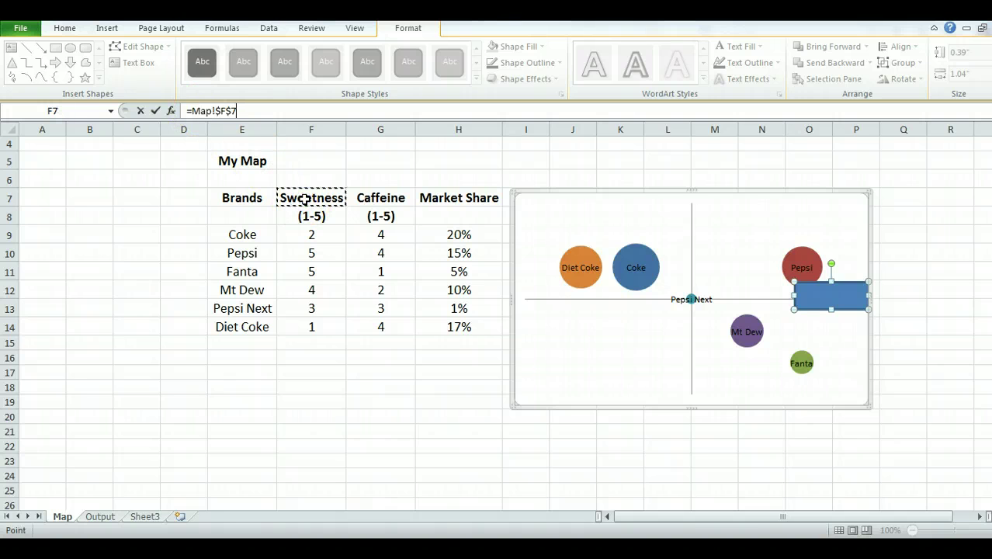
key(Return)
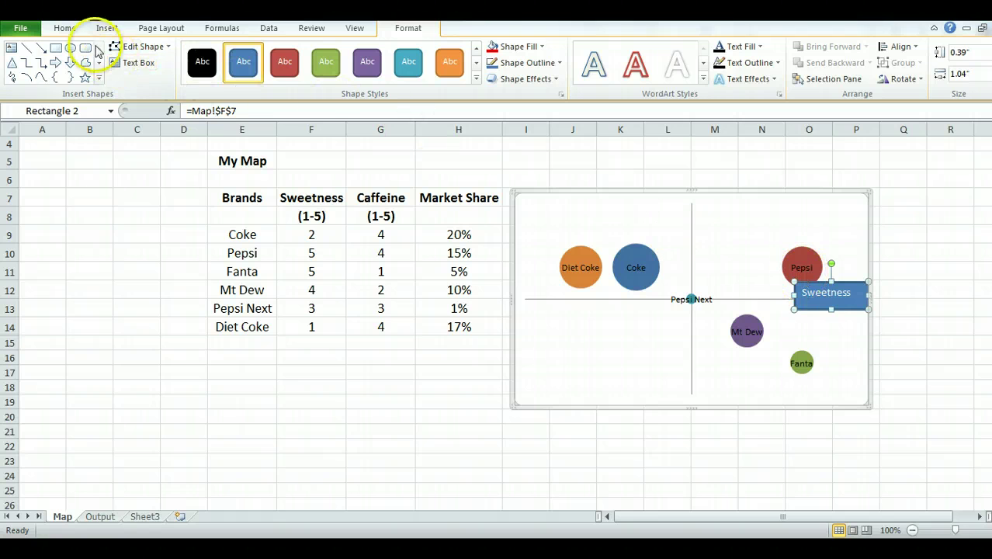
Fill the Sweetness box with white and nudge it slightly lower
click(68, 28)
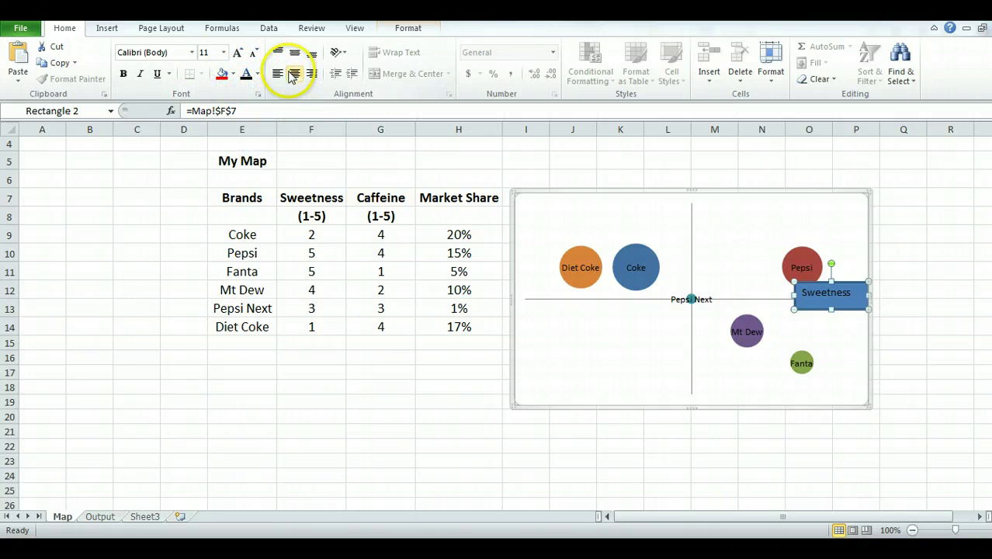
click(419, 28)
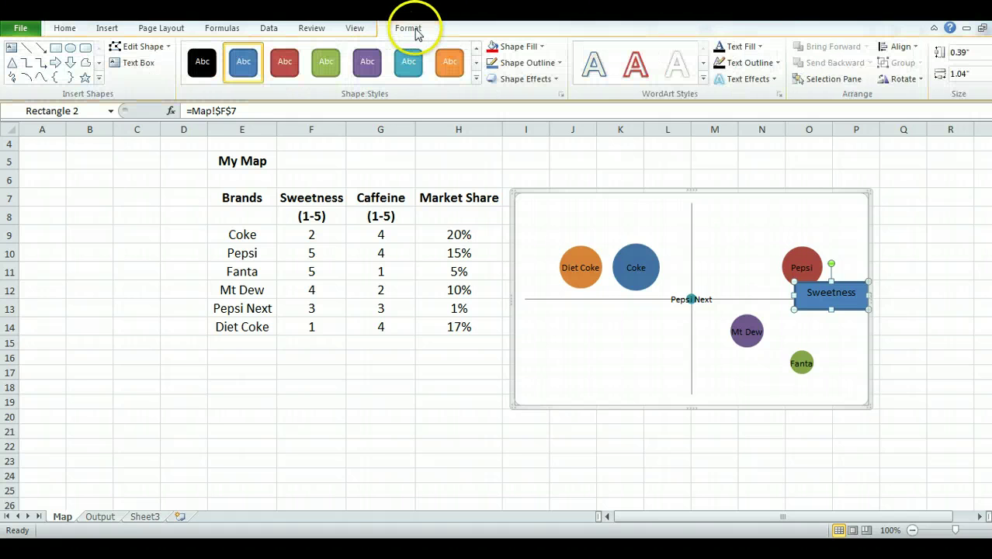
click(541, 46)
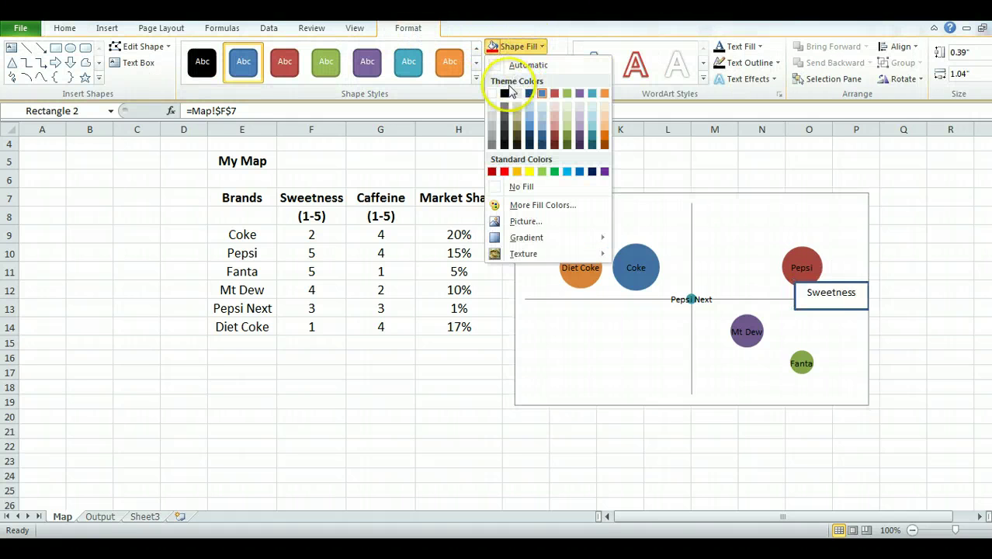
click(493, 107)
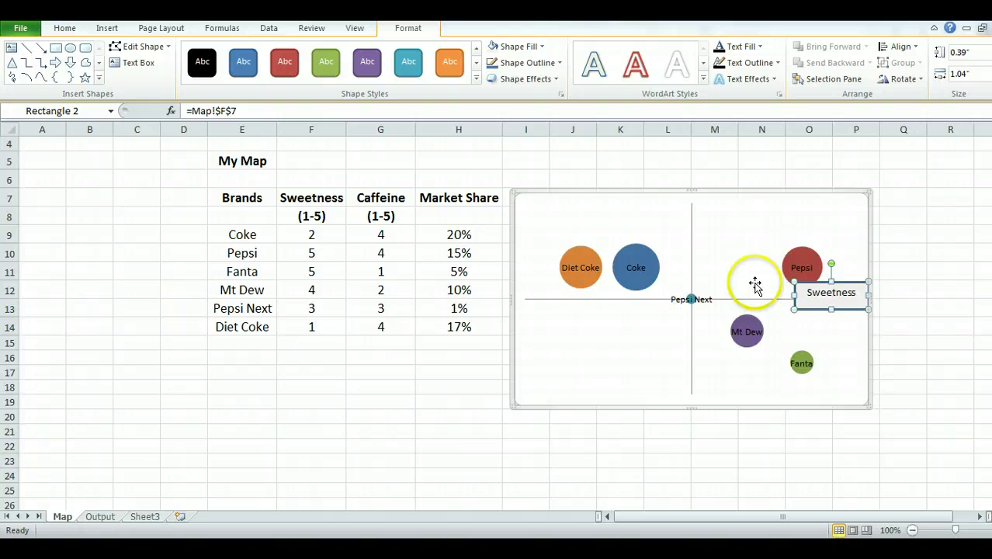
drag(799, 308, 829, 313)
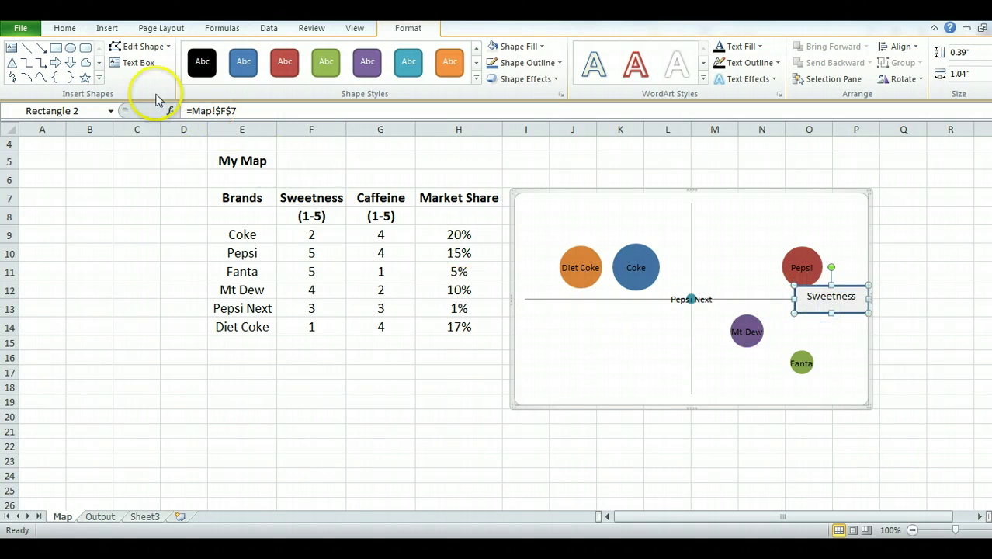
Draw a rectangle at the top of the vertical axis, linked to the Caffeine header cell G7
click(103, 30)
click(159, 60)
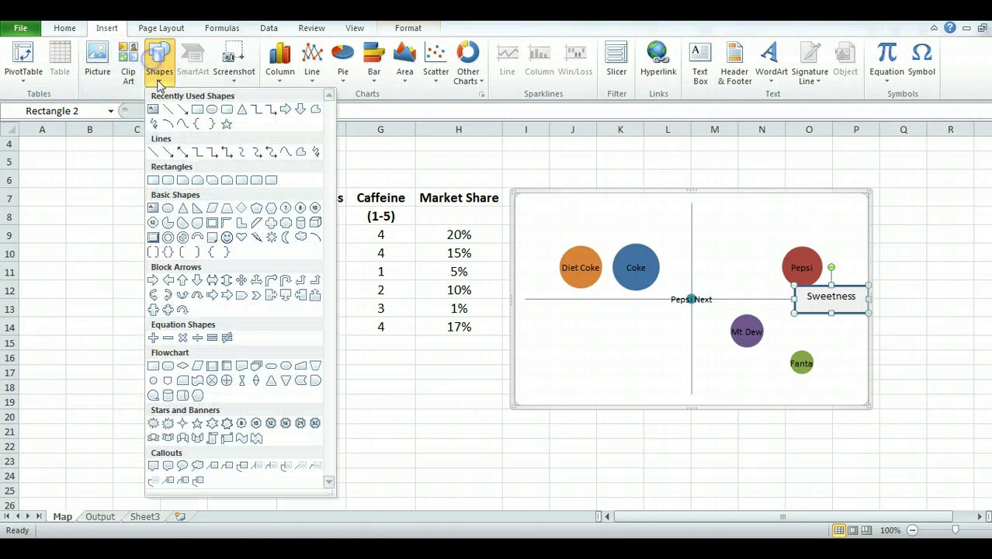
click(197, 112)
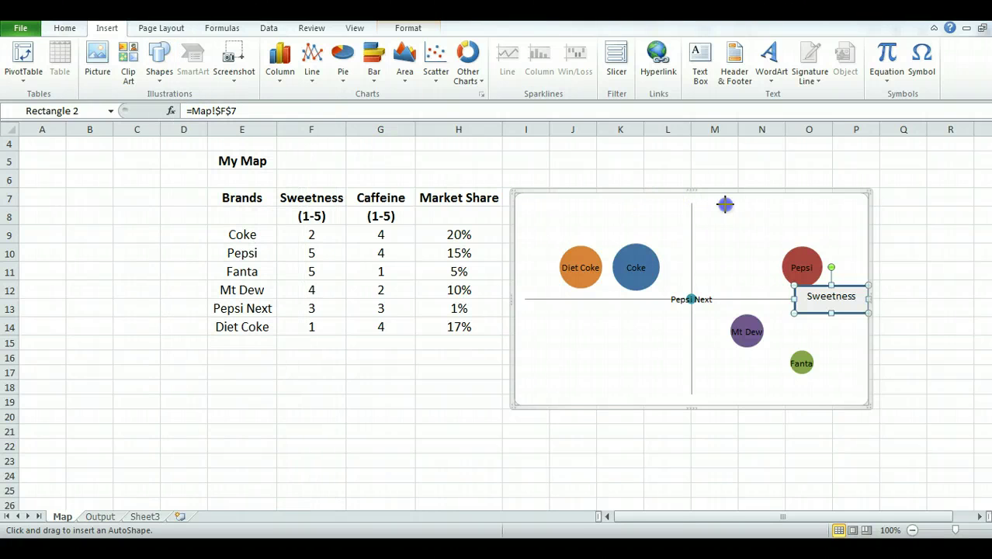
drag(731, 208, 731, 210)
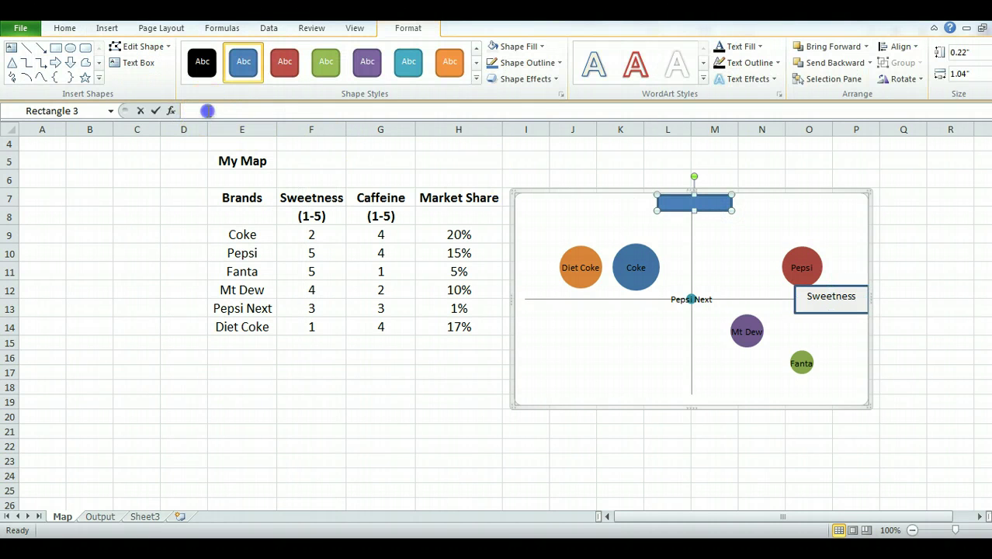
click(207, 111)
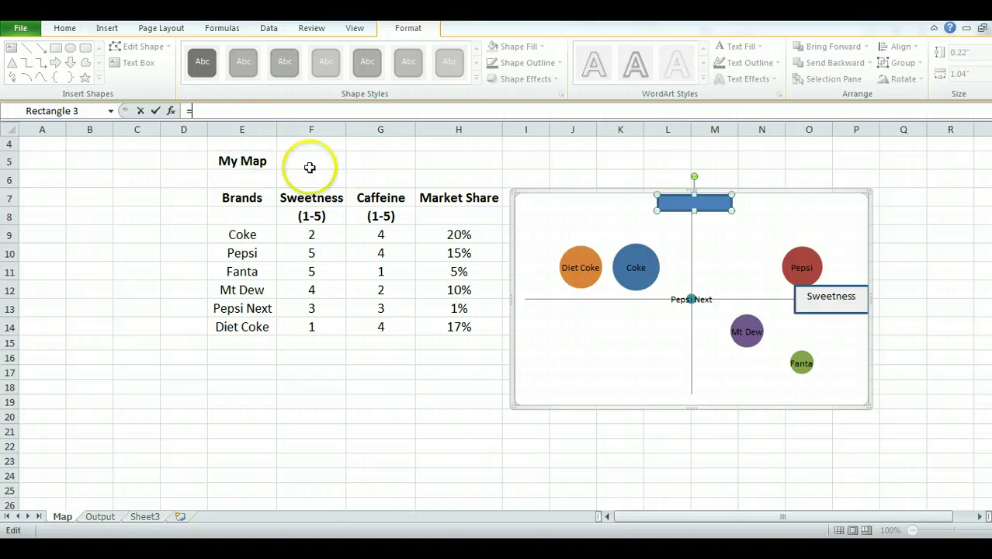
key(Return)
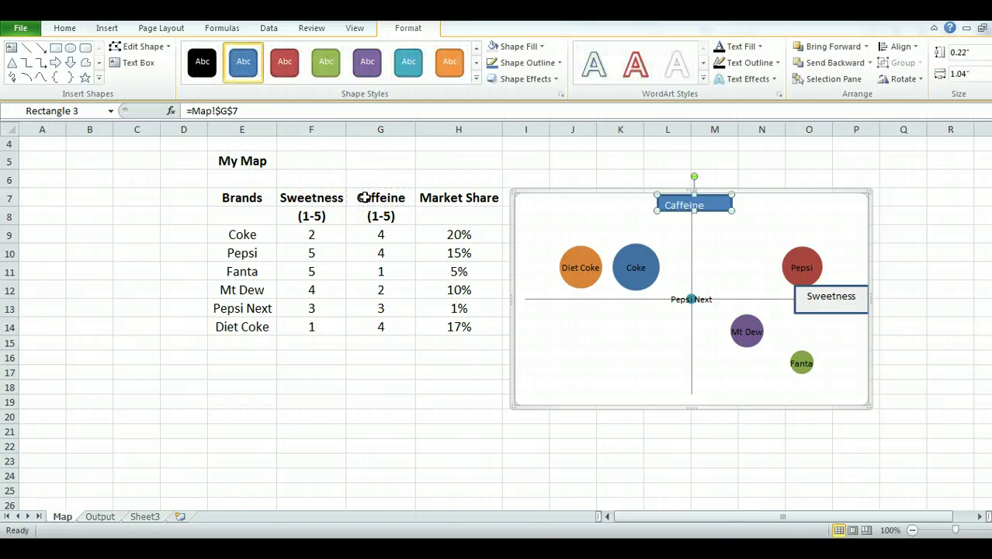
Centre the Caffeine box's text and give it a shape style like Sweetness
click(70, 29)
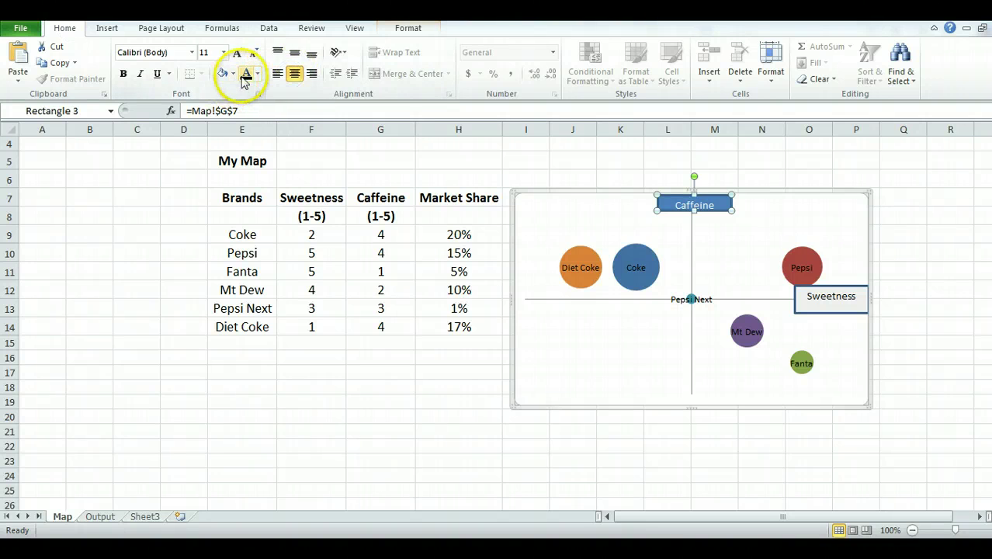
click(408, 28)
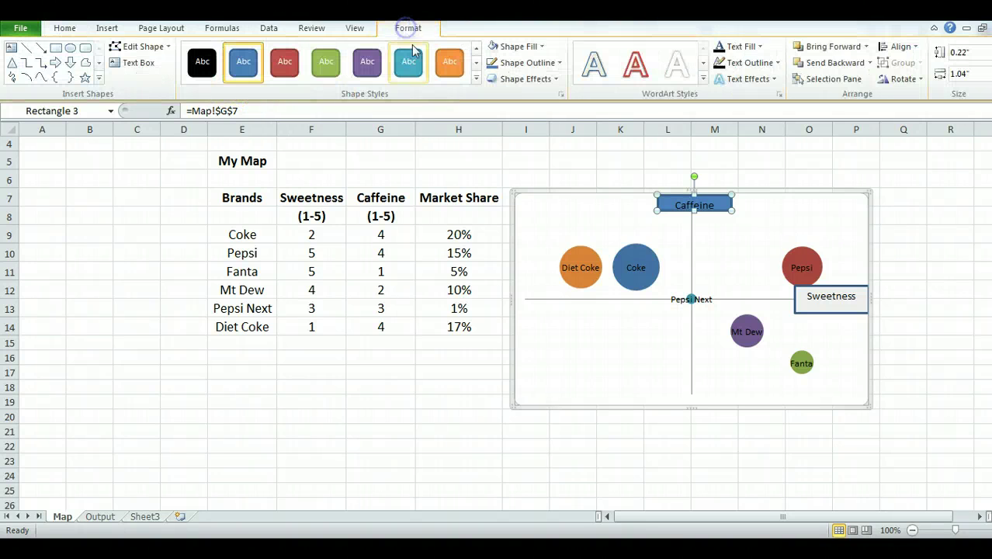
click(465, 371)
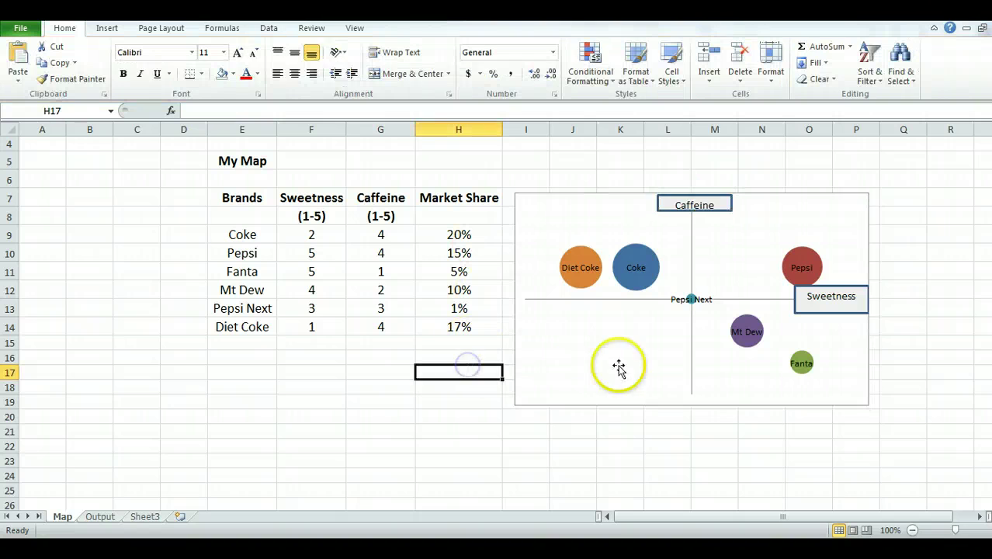
click(684, 214)
click(703, 205)
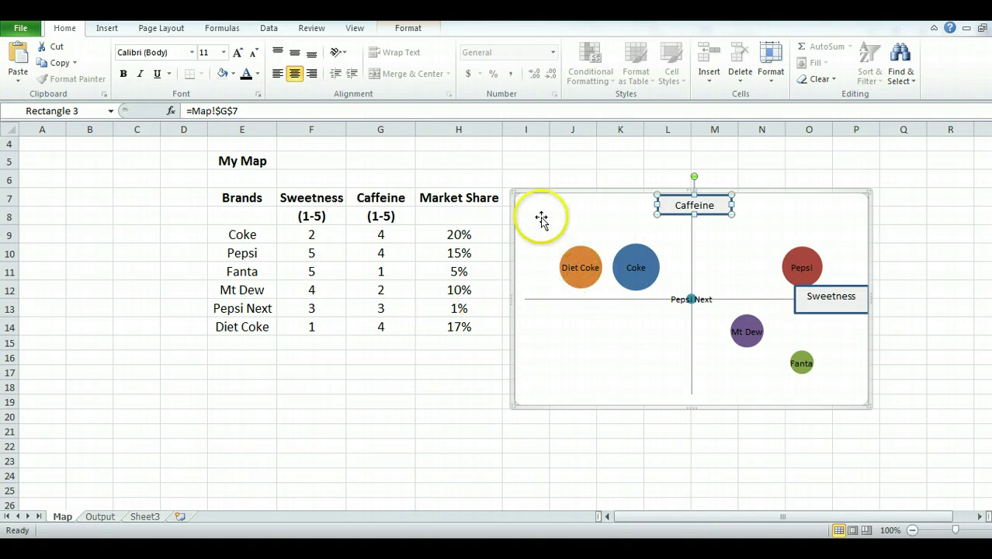
Draw a title rectangle at the chart's top-left, linked to cell E5 (My Map)
click(106, 25)
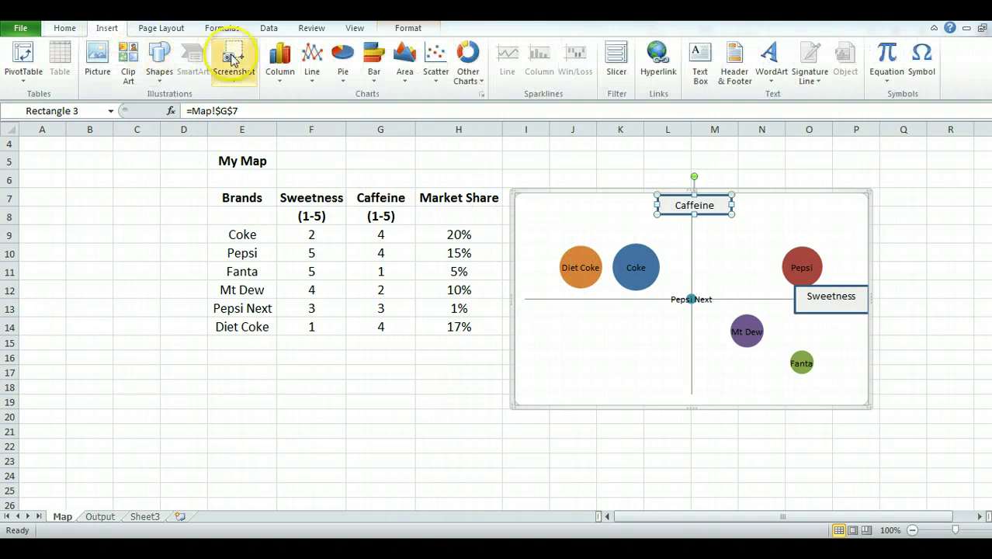
click(159, 55)
click(240, 117)
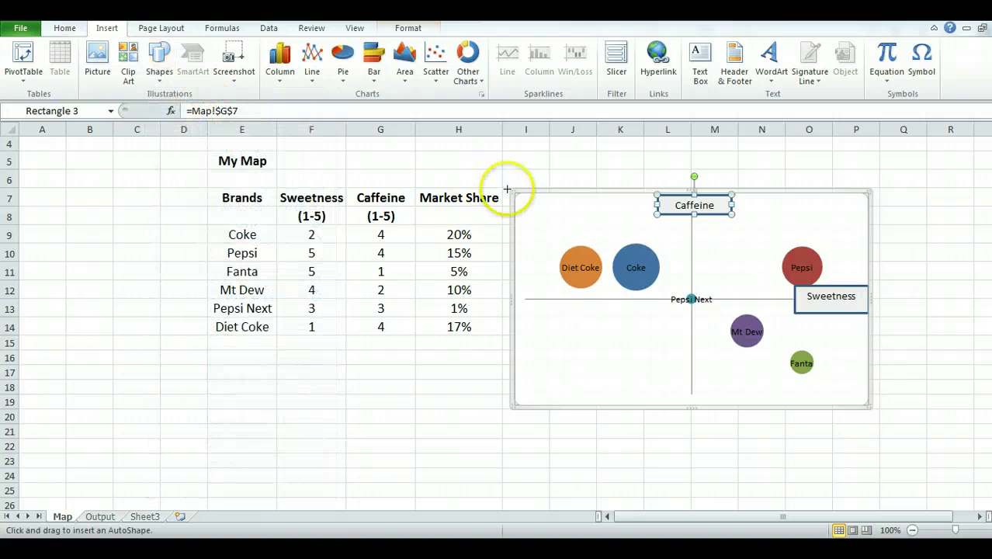
drag(637, 219, 637, 219)
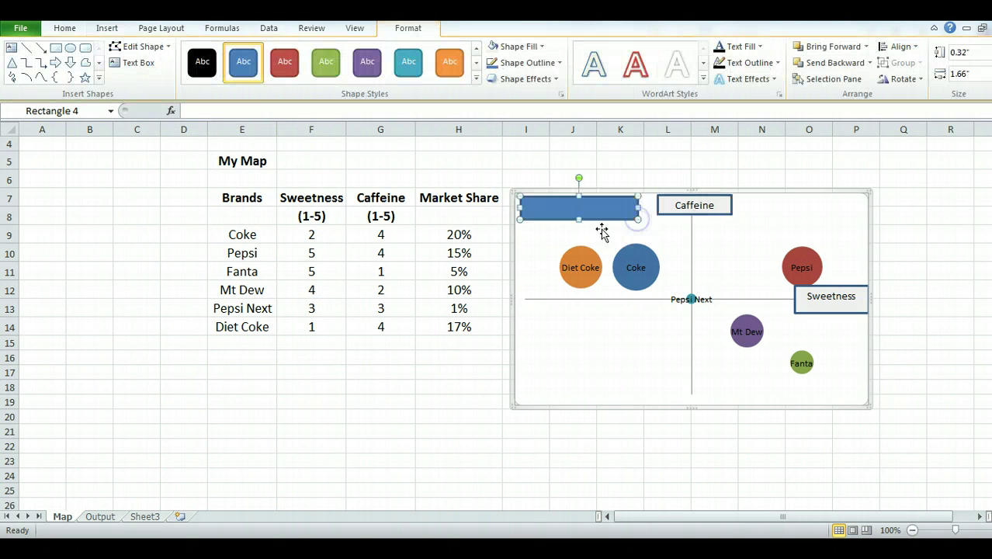
click(256, 110)
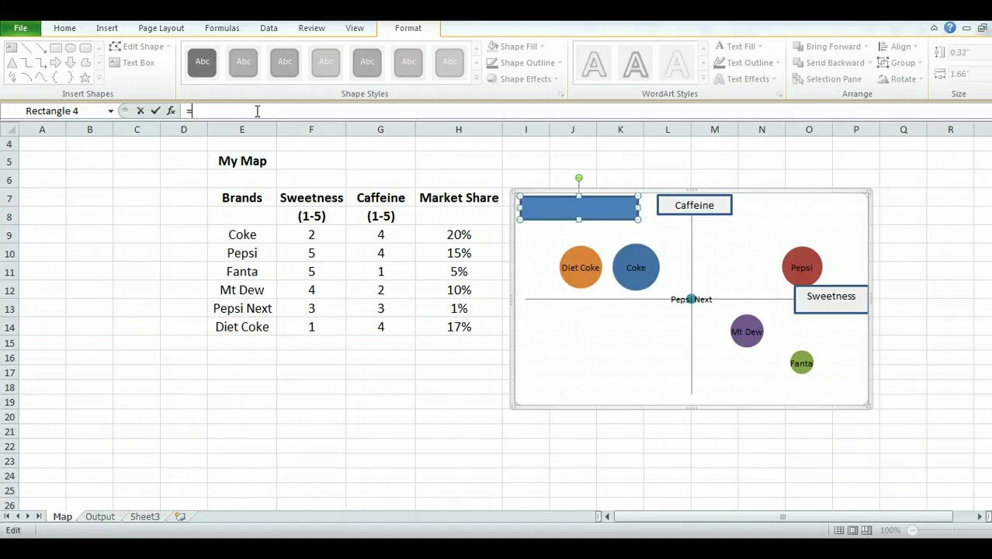
text(=)
click(242, 161)
key(Return)
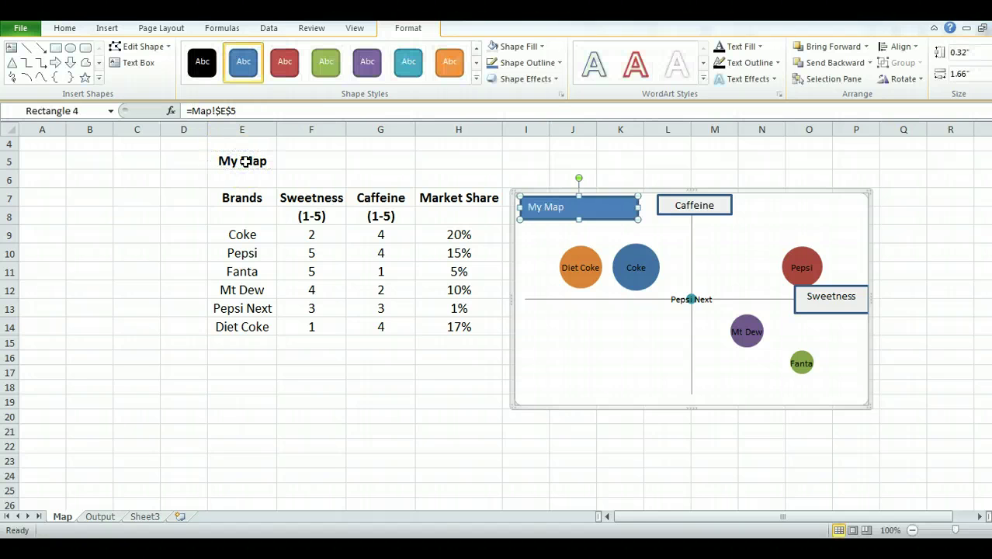
Centre the My Map title text and increase its font size
click(69, 29)
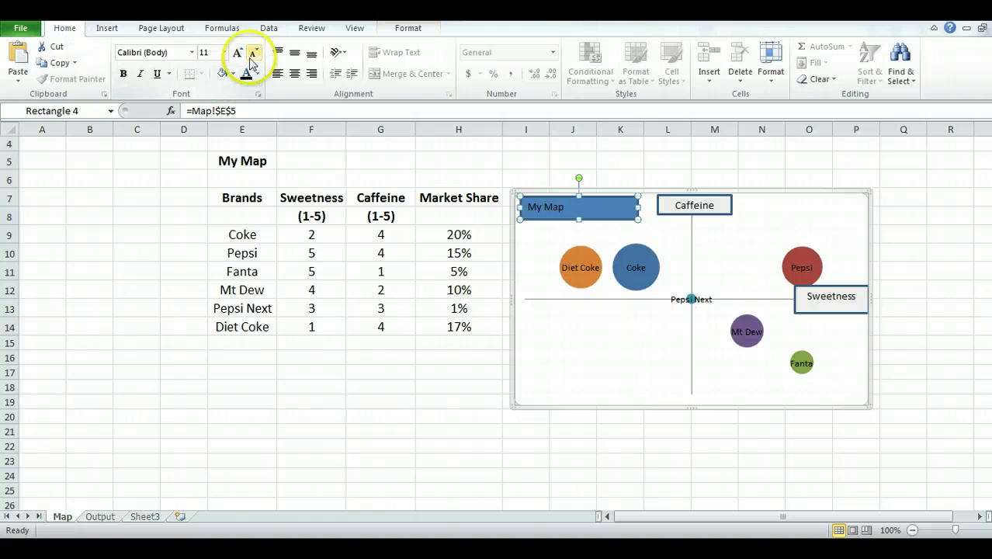
click(295, 73)
click(238, 52)
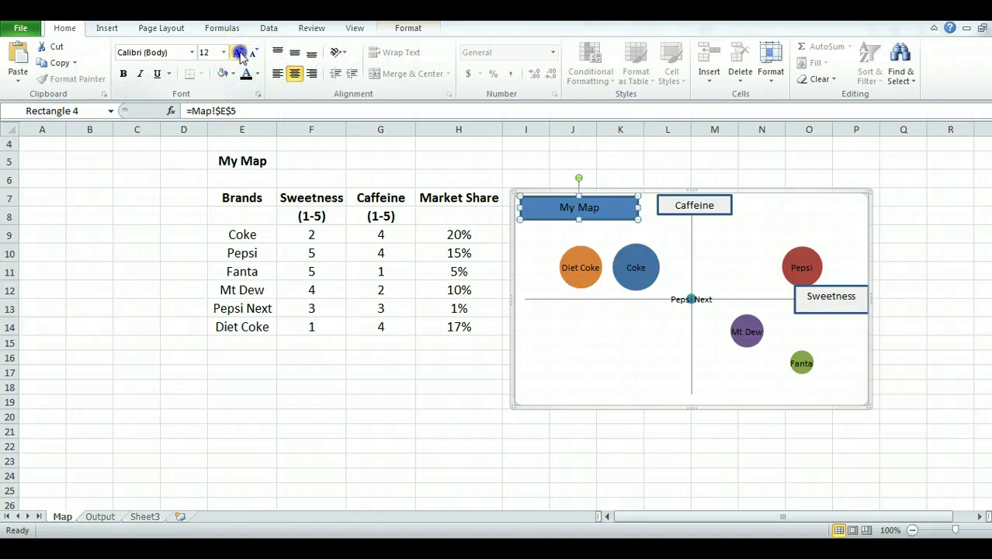
click(444, 388)
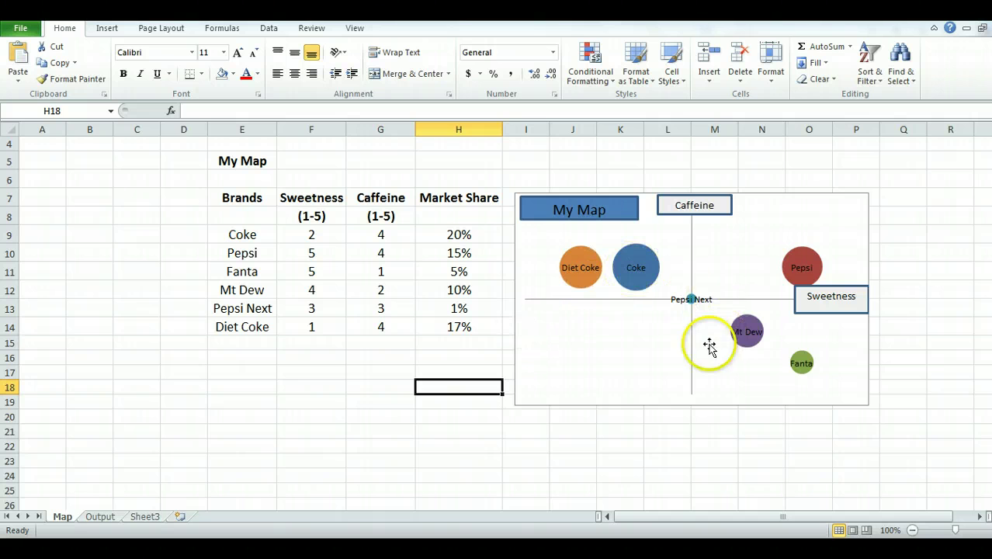
Preview several chart styles, then apply the teal style from the full style gallery
click(519, 346)
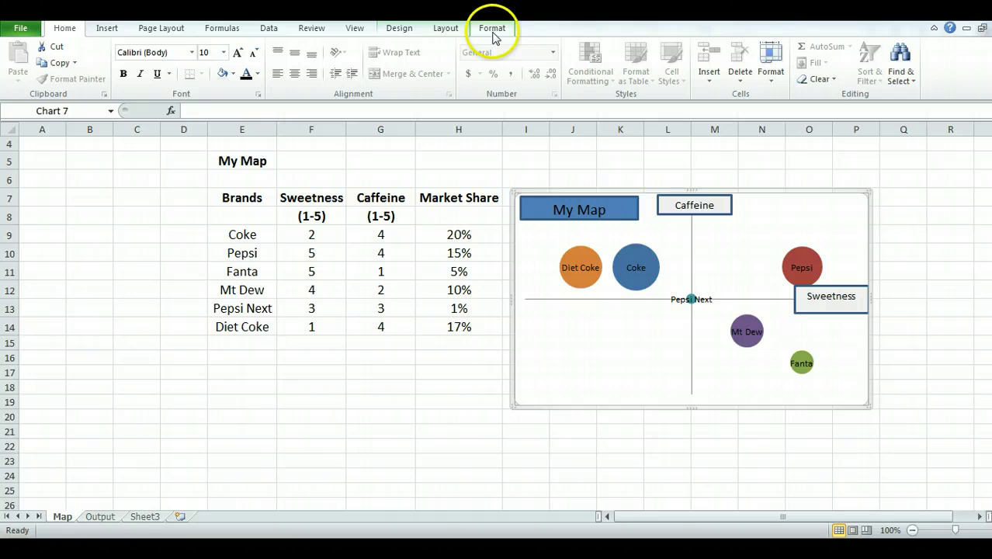
click(400, 29)
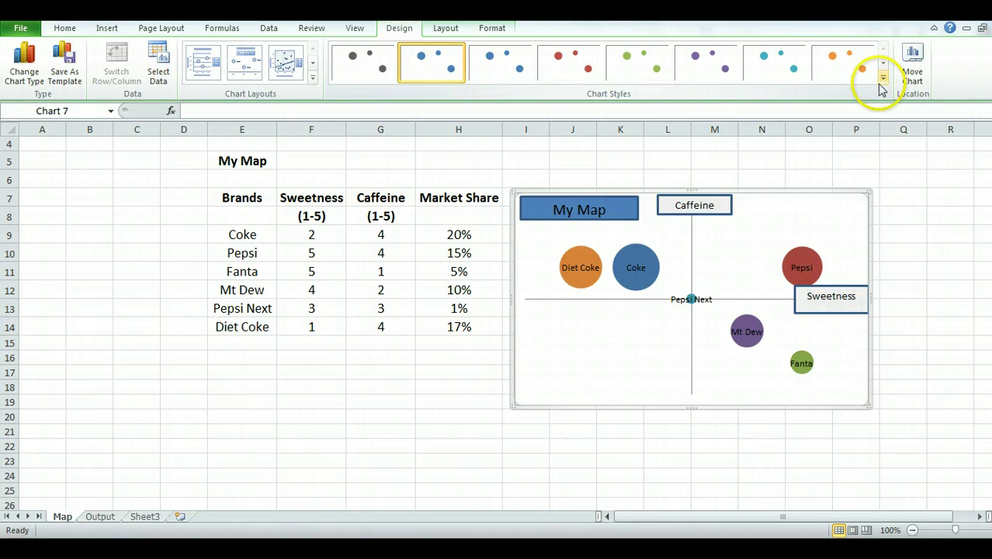
click(355, 62)
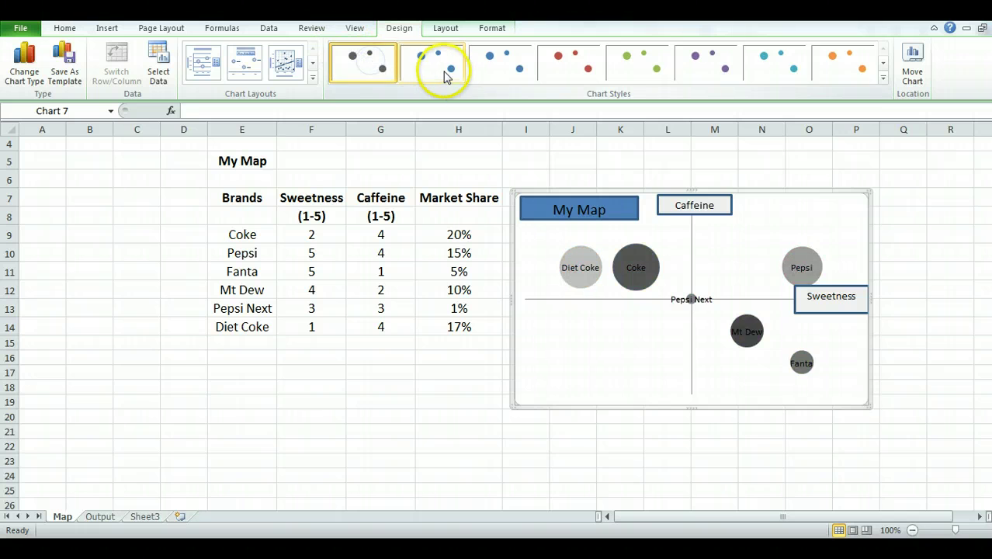
click(447, 72)
click(503, 66)
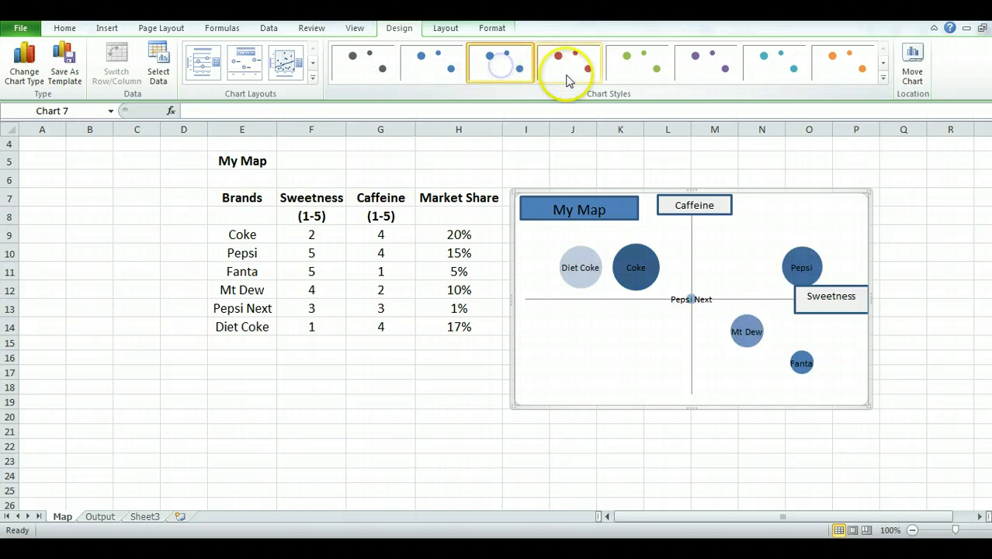
click(567, 80)
click(882, 78)
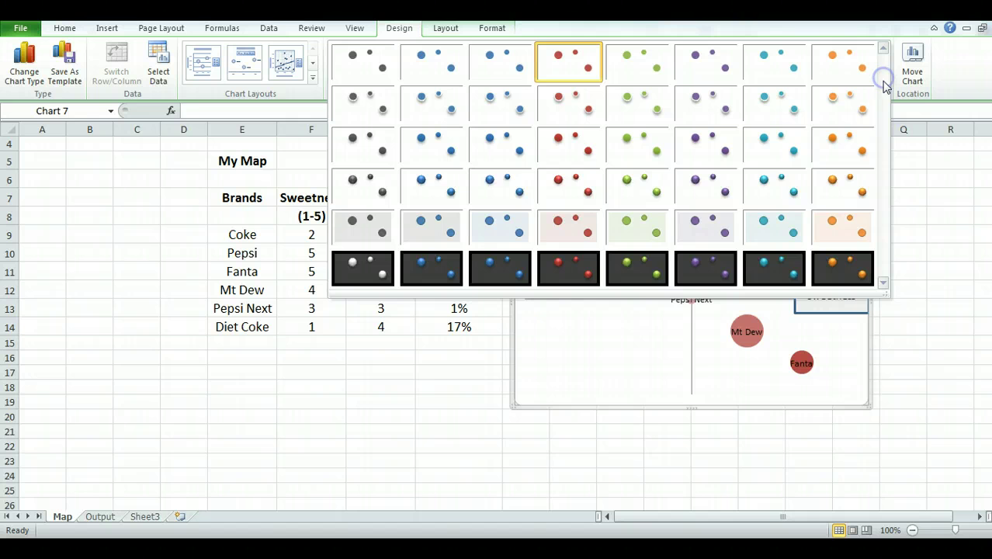
click(763, 228)
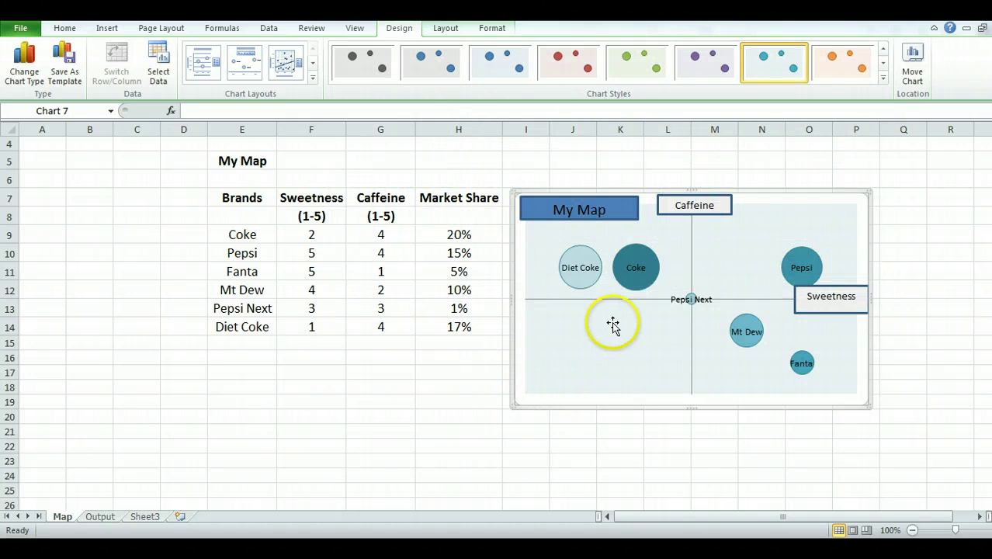
Fill the Coke bubble with standard red
click(639, 288)
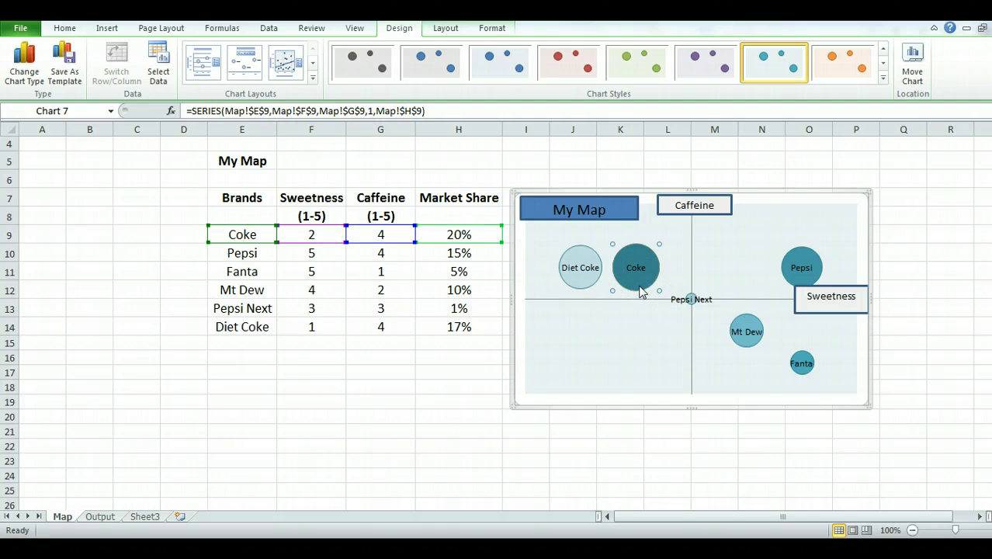
click(441, 31)
click(489, 29)
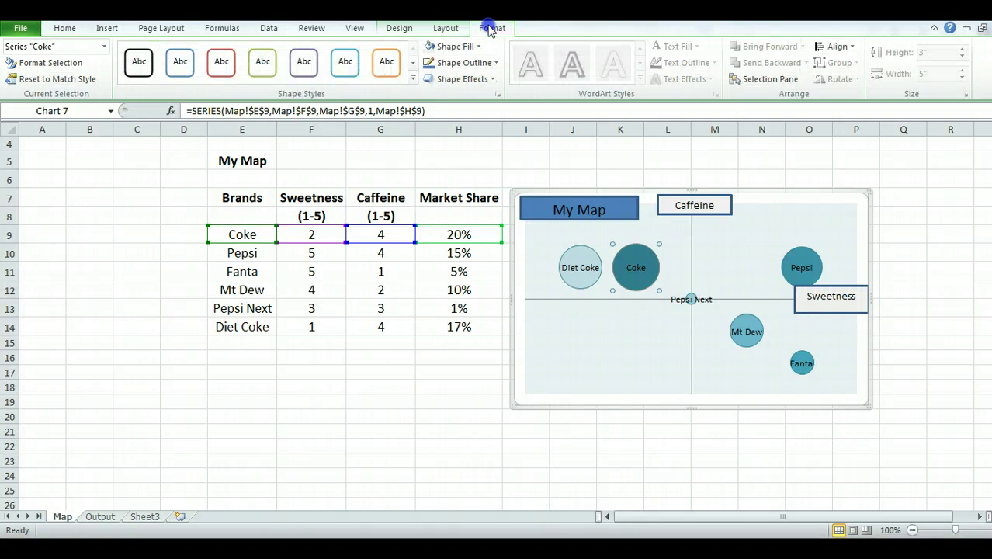
click(477, 47)
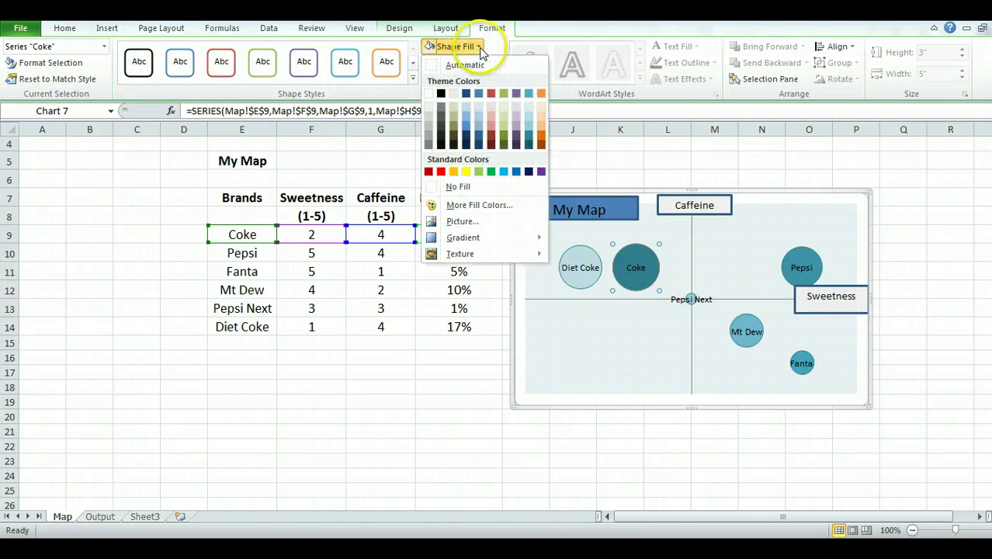
click(441, 171)
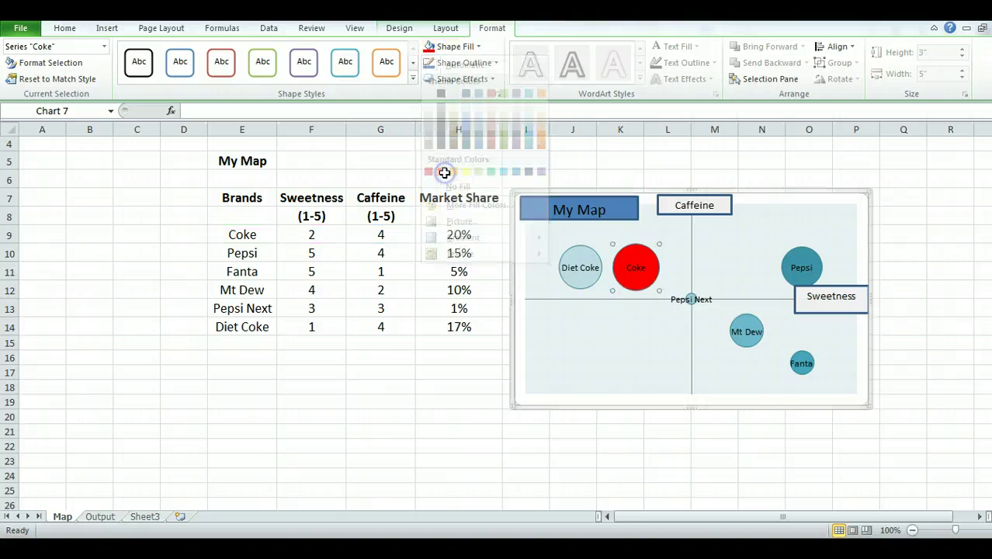